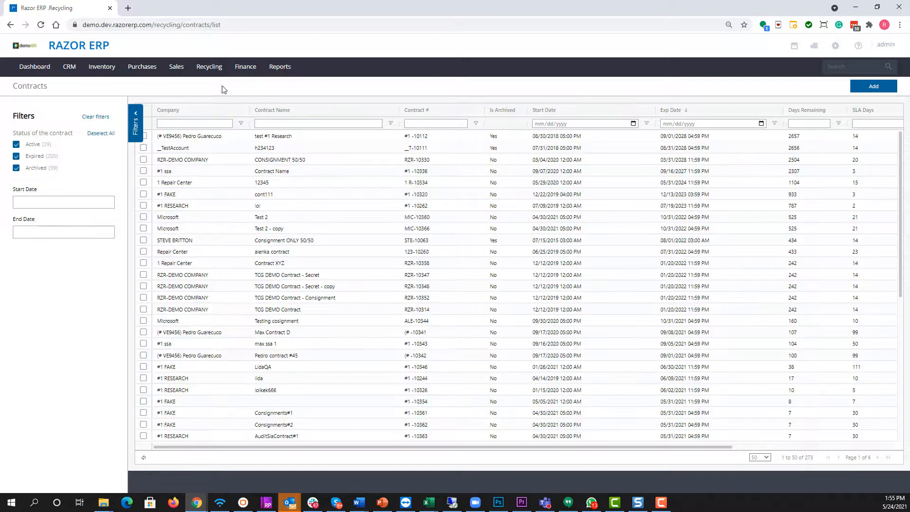
# Open the recycling contract management list, show its filters, and start a new contract
pyautogui.moveTo(209, 67)
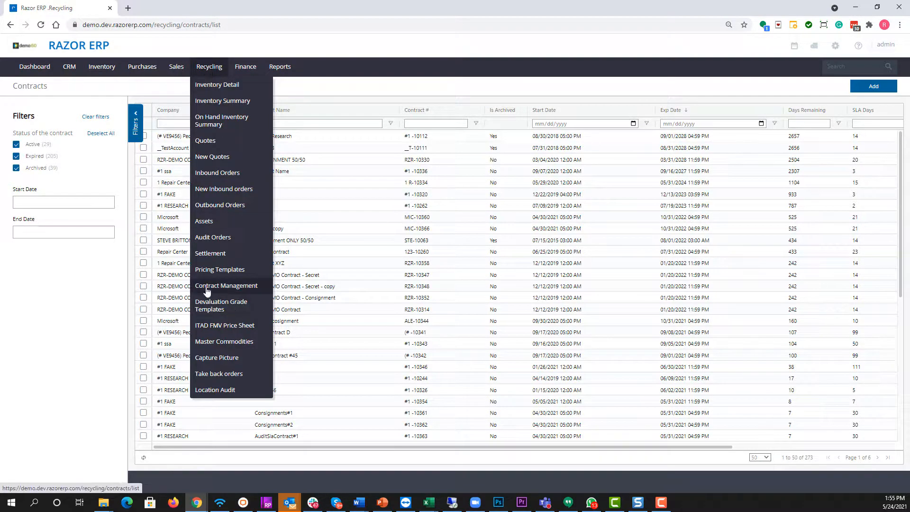
pyautogui.click(246, 286)
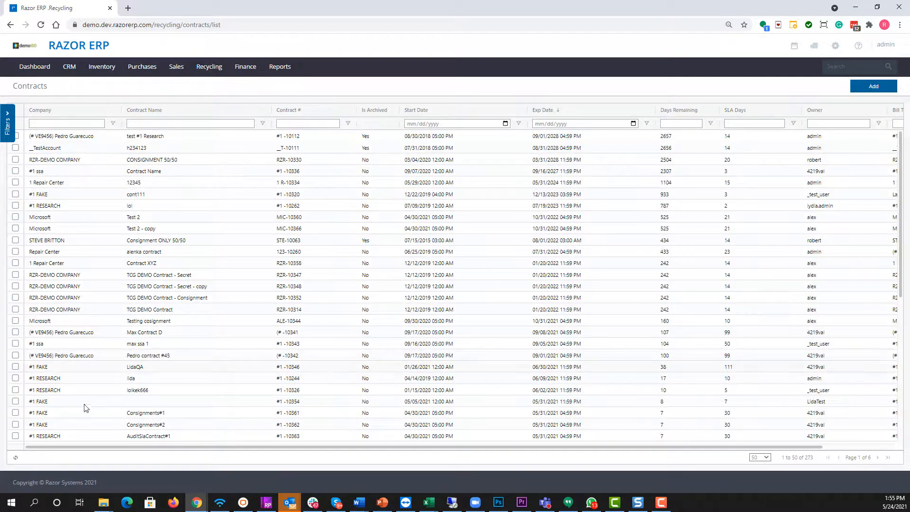
pyautogui.scroll(-3, 81, 263)
pyautogui.scroll(3, 73, 318)
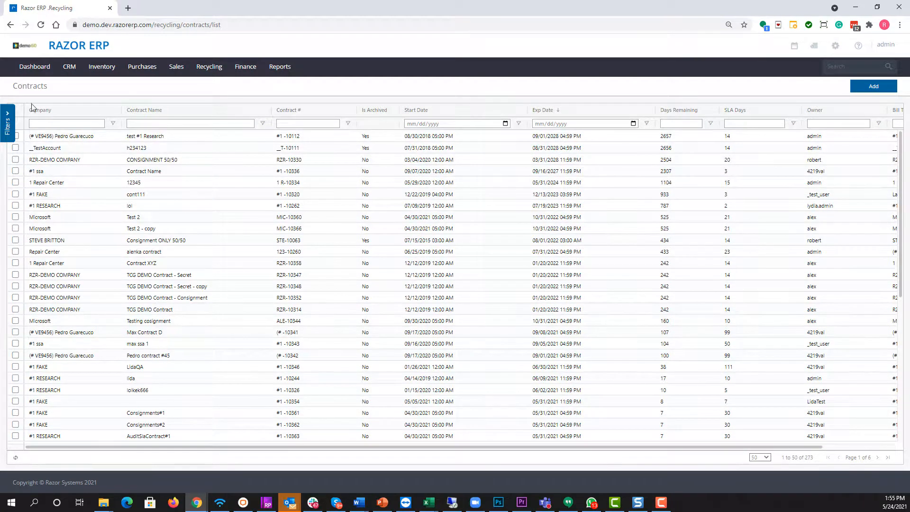
pyautogui.click(7, 121)
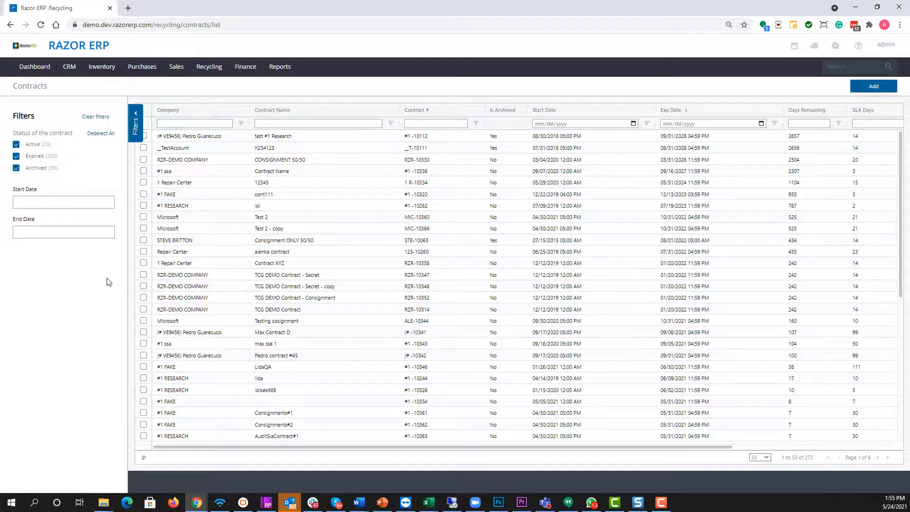
pyautogui.click(873, 86)
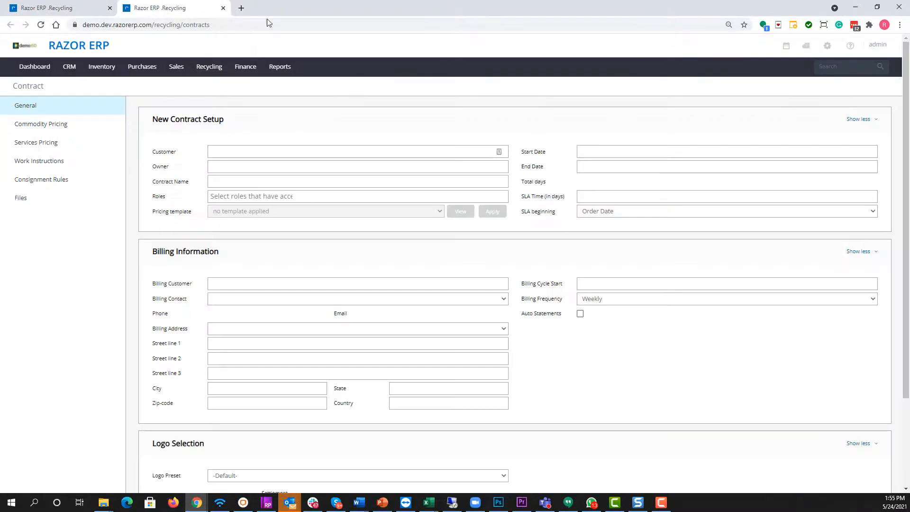
# Set the customer to RZR-DEMO COMPANY, select the contract owner, and name the contract "Contract - Deval and Grading"
pyautogui.click(253, 147)
pyautogui.write('rz')
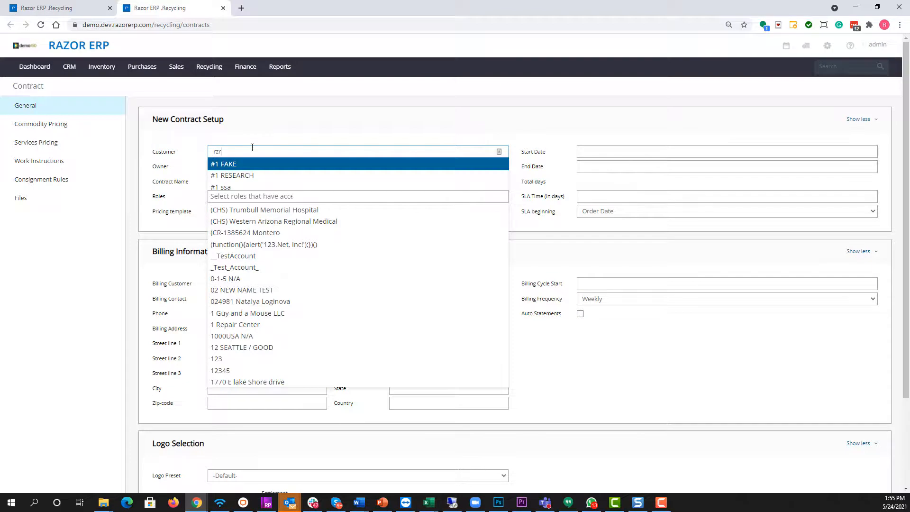
pyautogui.write('r')
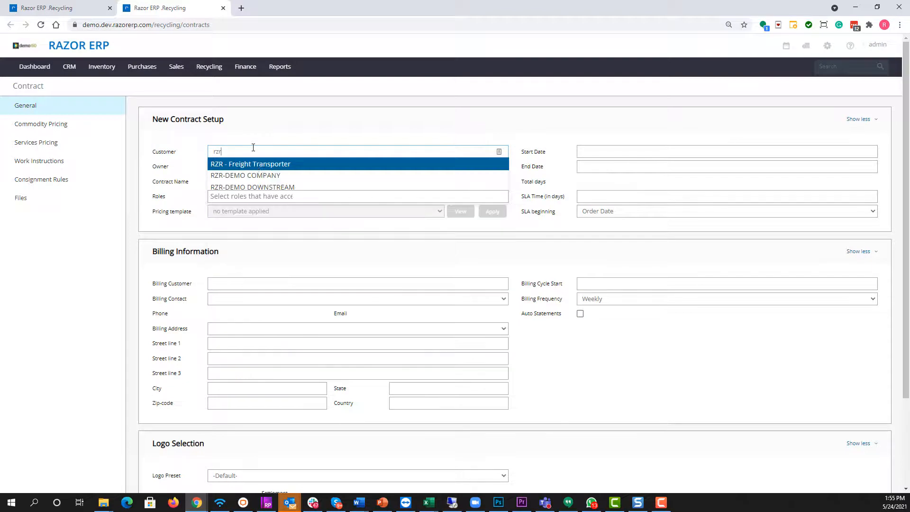
pyautogui.click(257, 175)
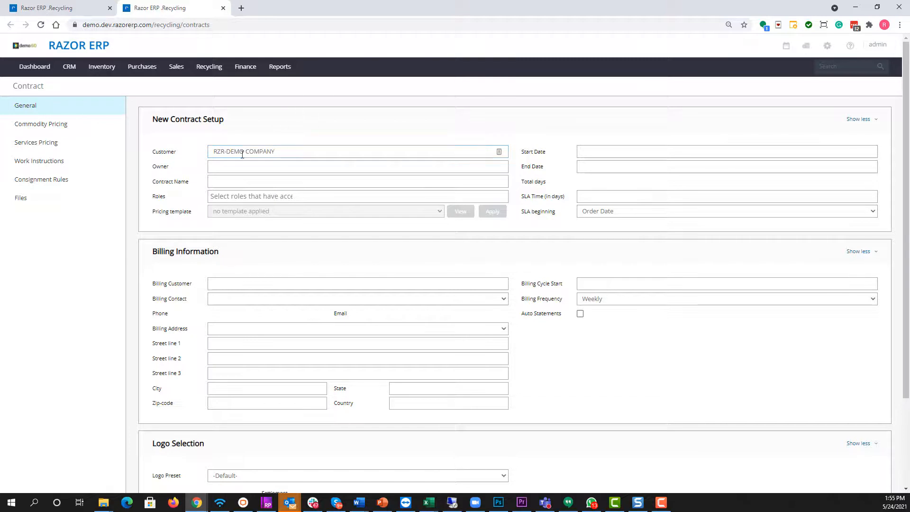
pyautogui.click(226, 167)
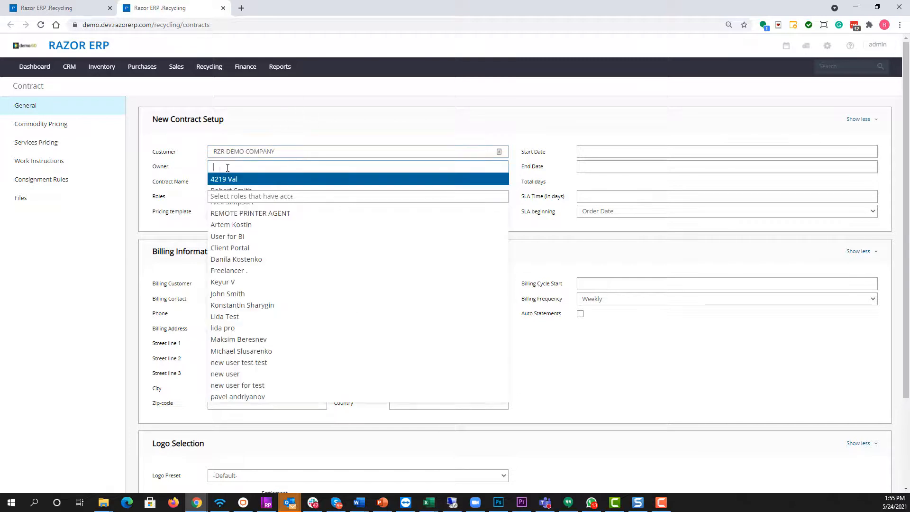
pyautogui.click(236, 295)
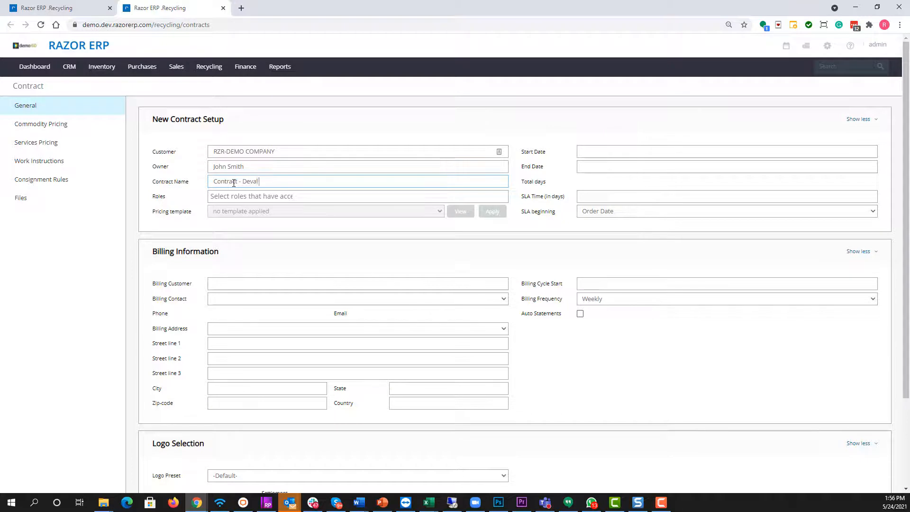
pyautogui.write('ding')
# Set the contract's start date to 05/01/2021 and its end date to 05/31/2023
pyautogui.click(598, 151)
pyautogui.click(657, 188)
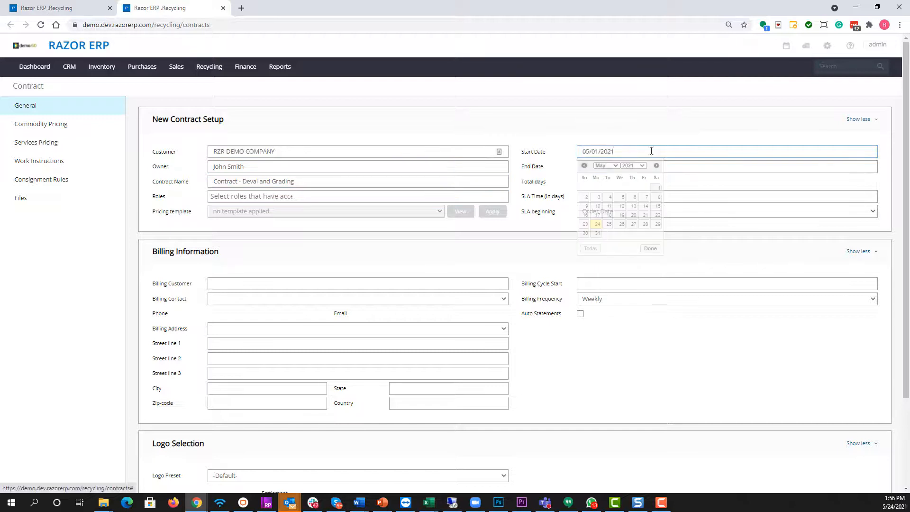
pyautogui.click(648, 167)
pyautogui.click(642, 181)
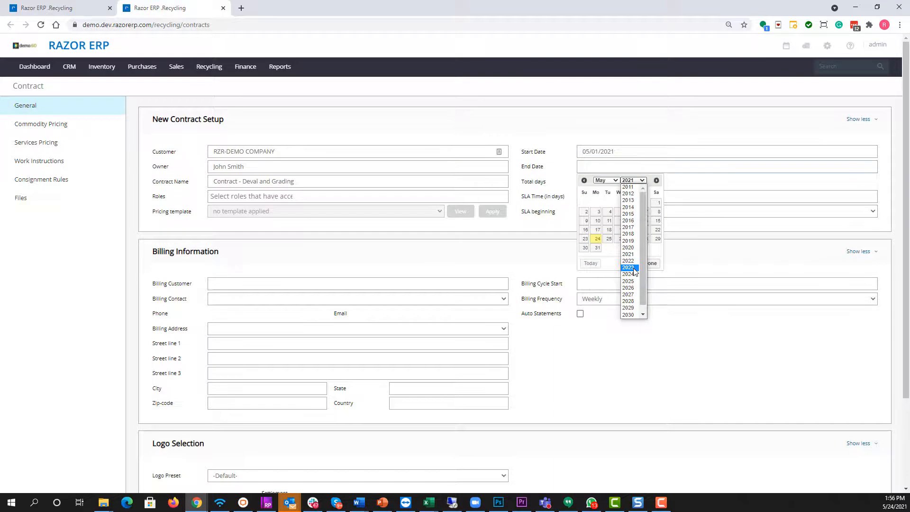
pyautogui.click(634, 269)
pyautogui.click(620, 239)
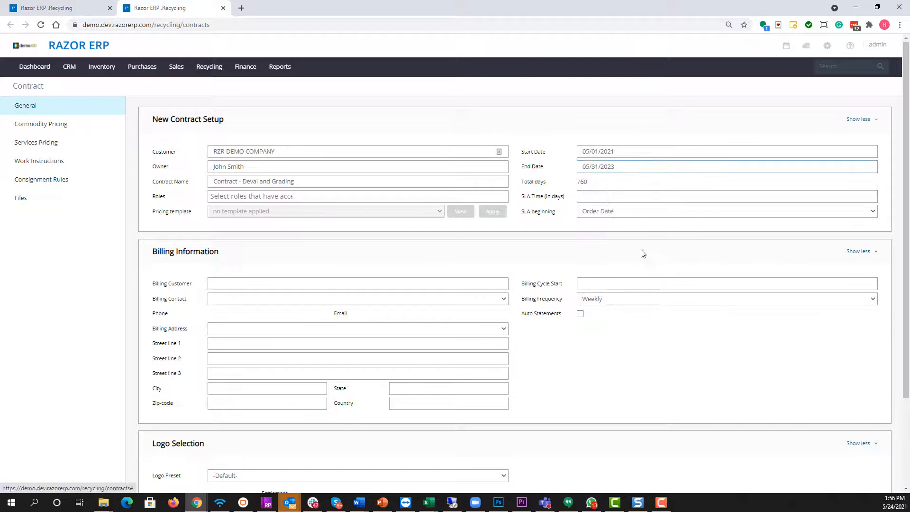
# Set the SLA time to 14 days, beginning from the Receipt Date
pyautogui.moveTo(524, 183); pyautogui.dragTo(604, 187)
pyautogui.click(604, 186)
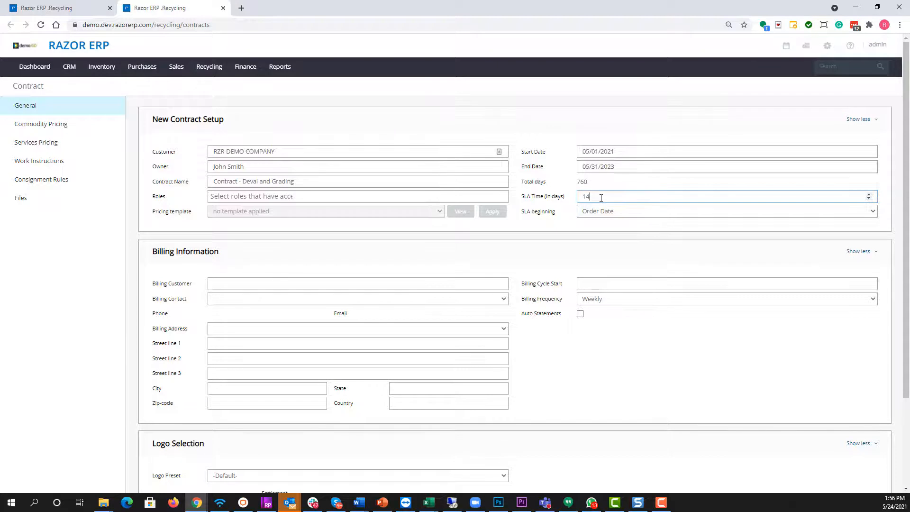
pyautogui.click(609, 212)
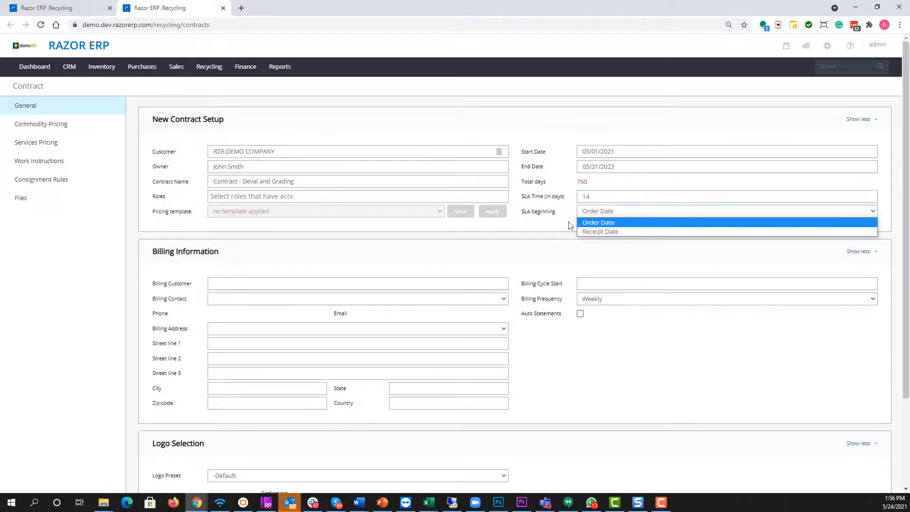
pyautogui.click(595, 234)
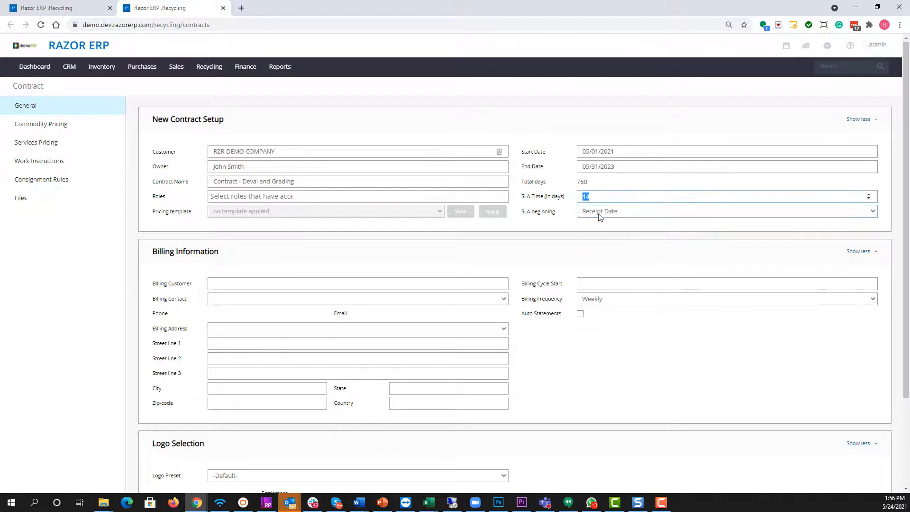
pyautogui.click(585, 235)
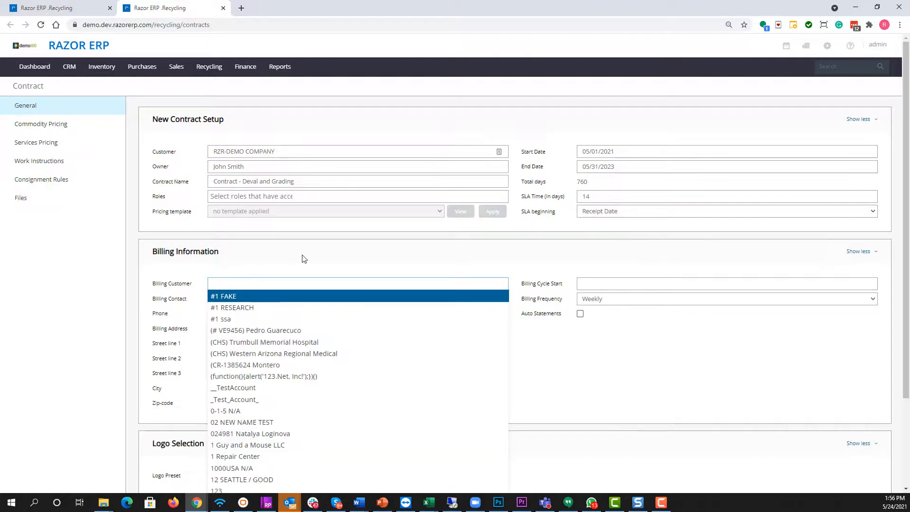
# Choose RZR-DEMO COMPANY as the billing customer in the billing information
pyautogui.write('rzr')
pyautogui.click(269, 307)
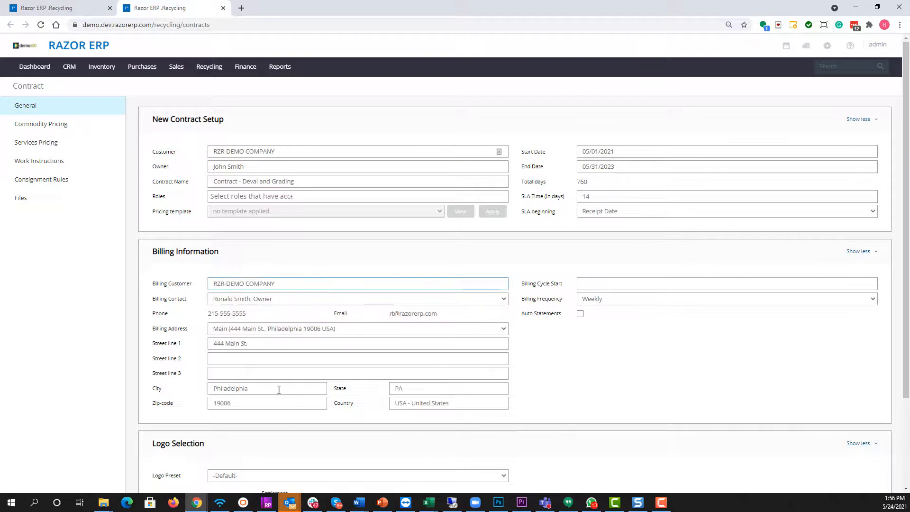
# Set the billing cycle start to 05/01/2021 with a Monthly billing frequency, and save the contract
pyautogui.click(602, 283)
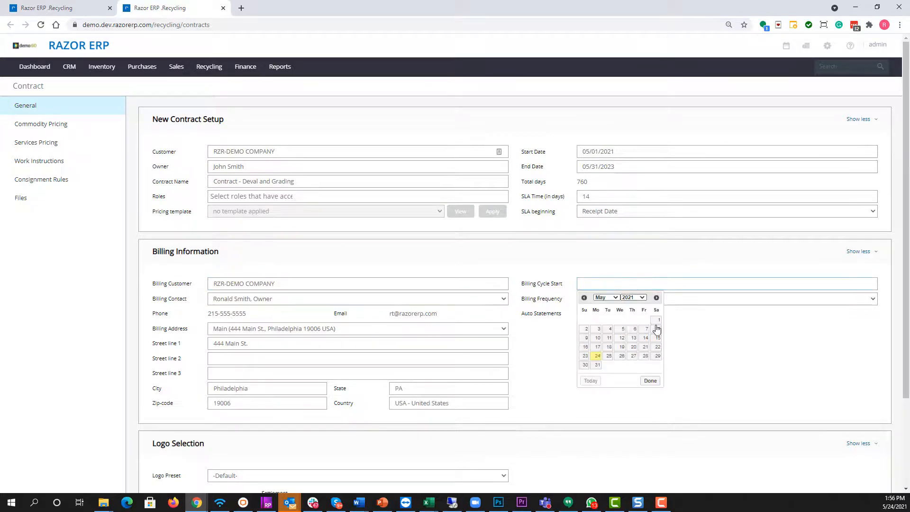
pyautogui.click(656, 320)
pyautogui.click(649, 299)
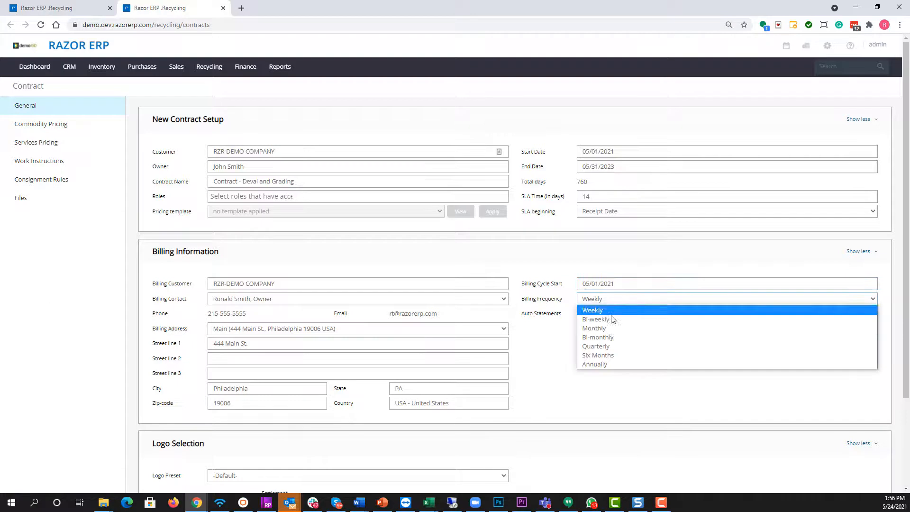
pyautogui.click(588, 330)
pyautogui.scroll(-3, 532, 379)
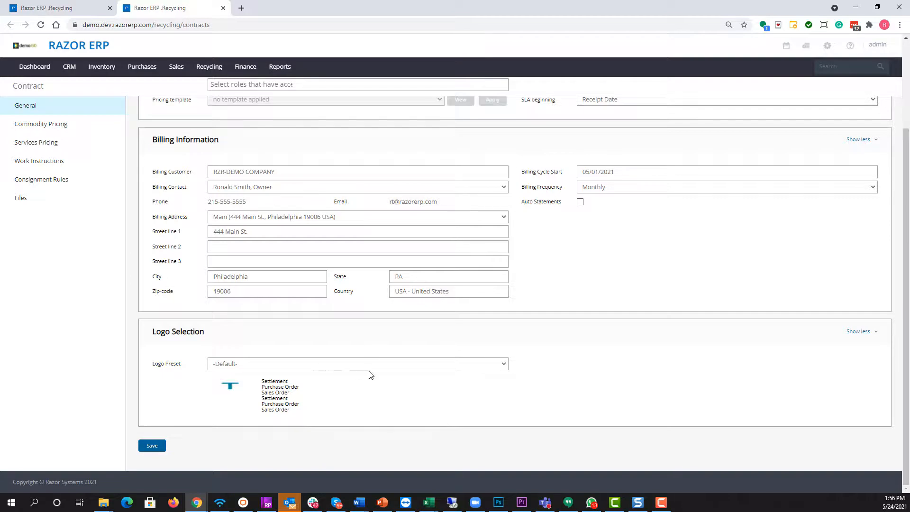
pyautogui.scroll(3, 331, 346)
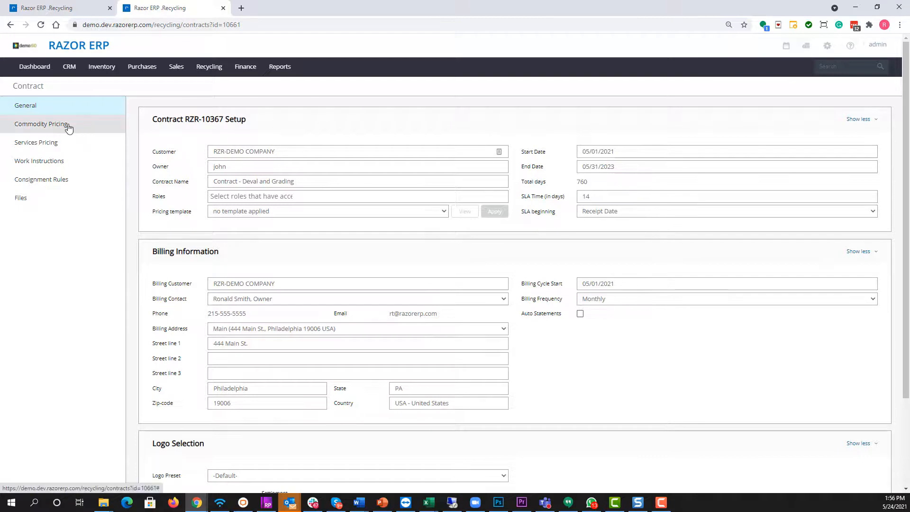
# In the contract's commodity pricing, assign the FMV COMPLEX DEMO fair market value template and the DEFAULT grade devaluation template
pyautogui.click(69, 127)
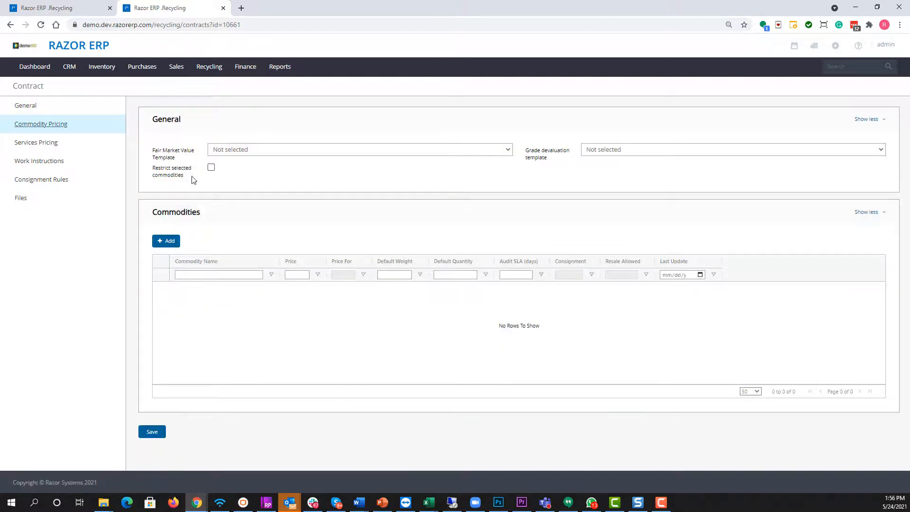
pyautogui.click(265, 152)
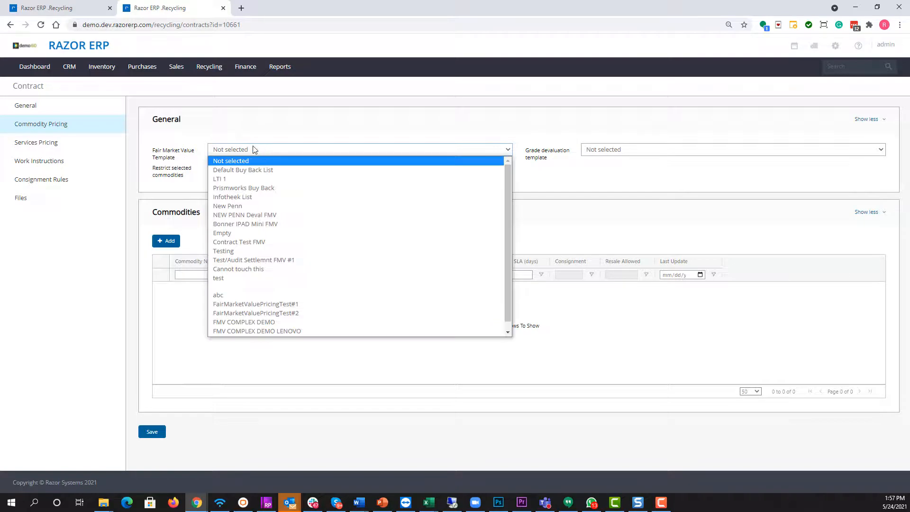
pyautogui.click(192, 138)
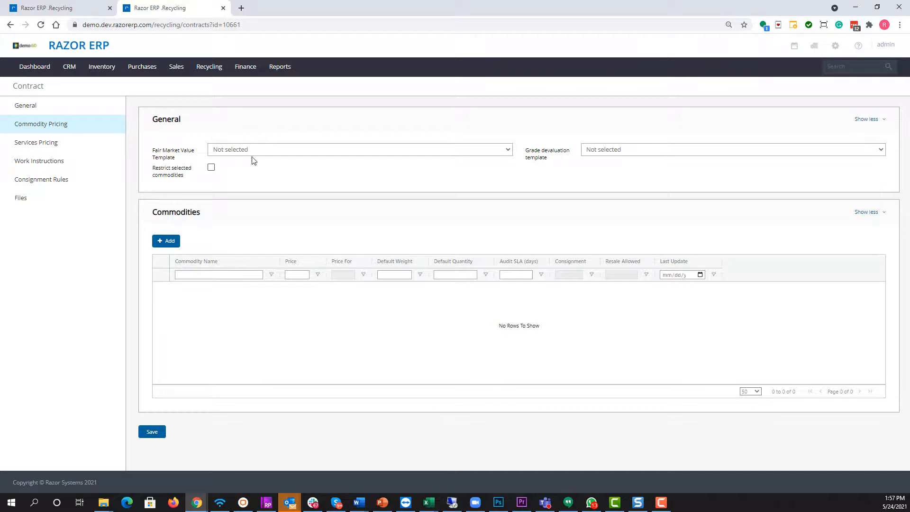
pyautogui.click(266, 151)
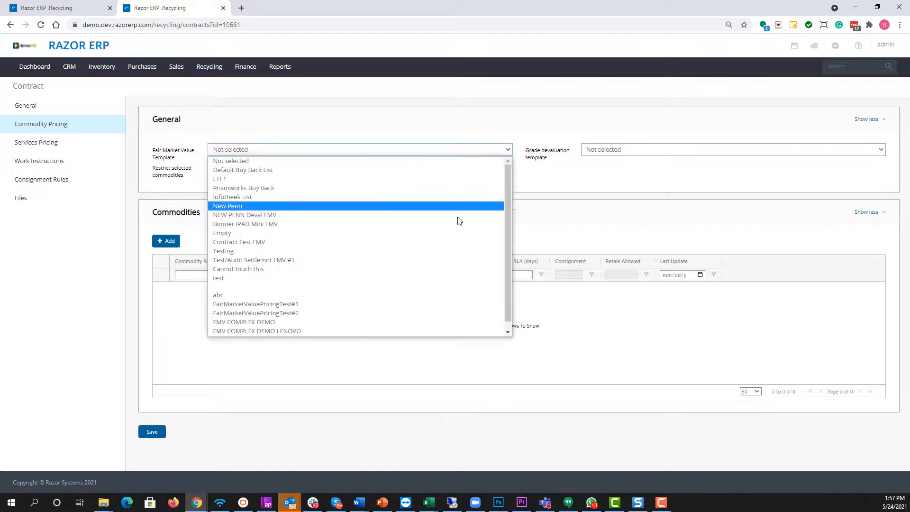
pyautogui.click(221, 321)
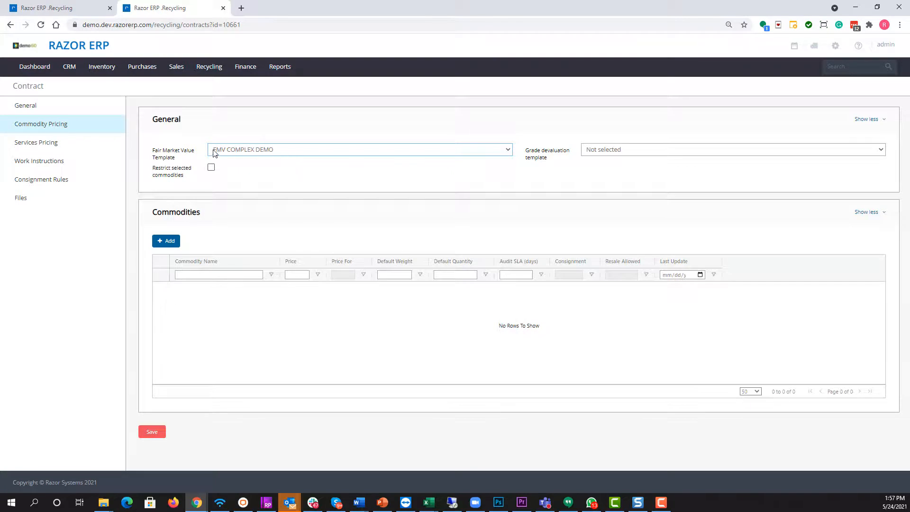
pyautogui.click(636, 152)
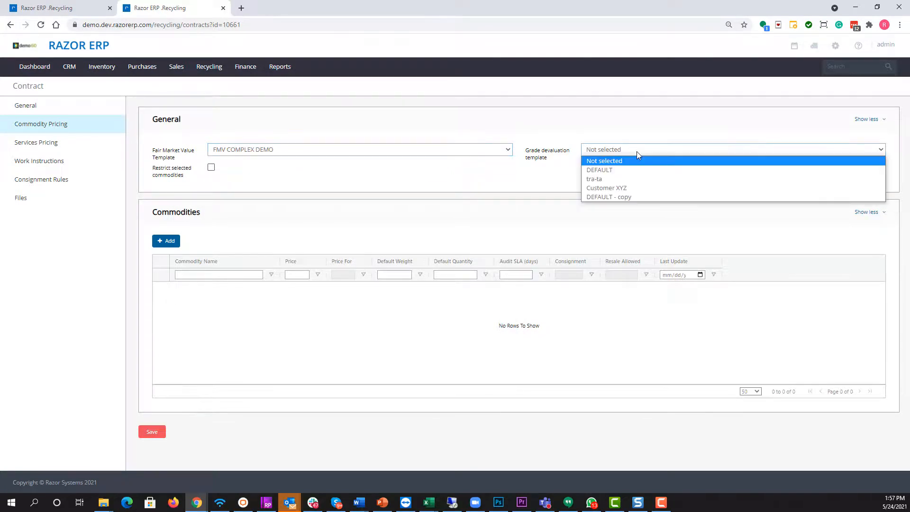
pyautogui.click(609, 170)
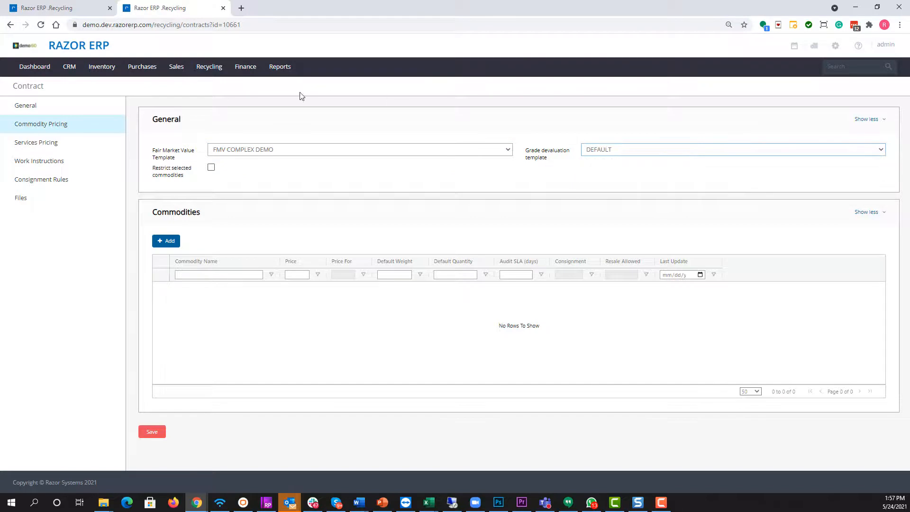
# Open the ITAD FMV Price Sheet in a separate browser tab, keeping the contract on screen
pyautogui.moveTo(212, 73)
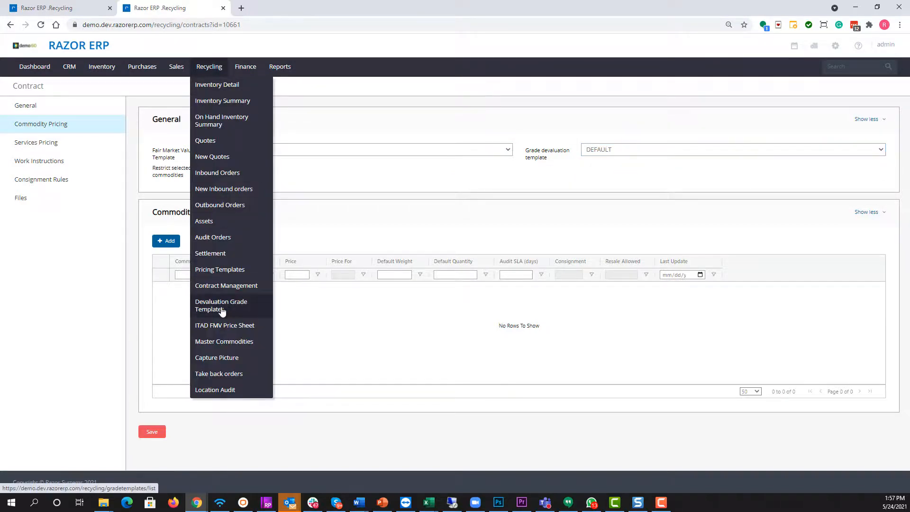
pyautogui.middleClick(213, 325)
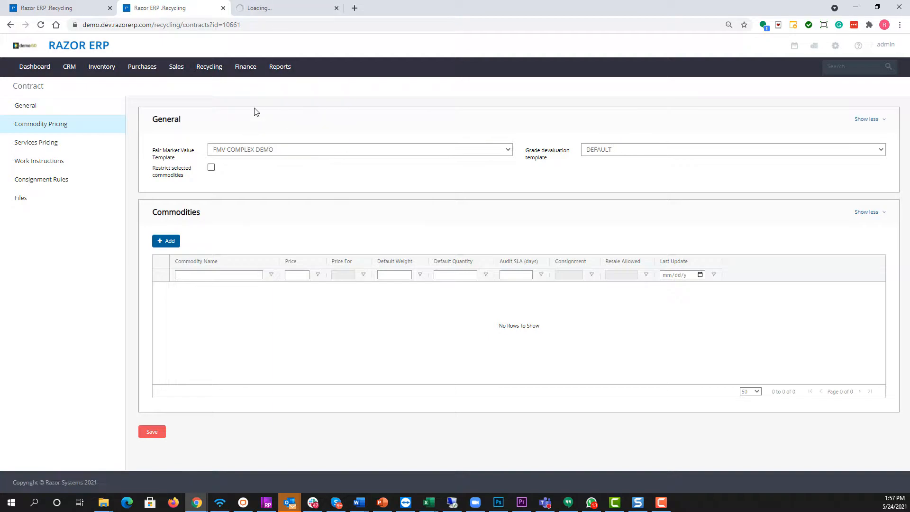
# Add the commodities Mixed Electronics and Laptop - Complete to the contract's commodity list
pyautogui.click(160, 243)
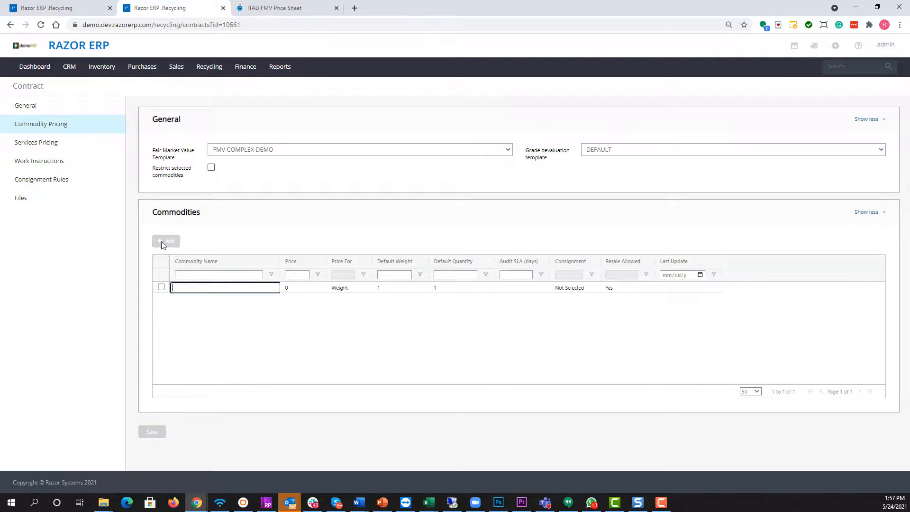
pyautogui.write('mixed')
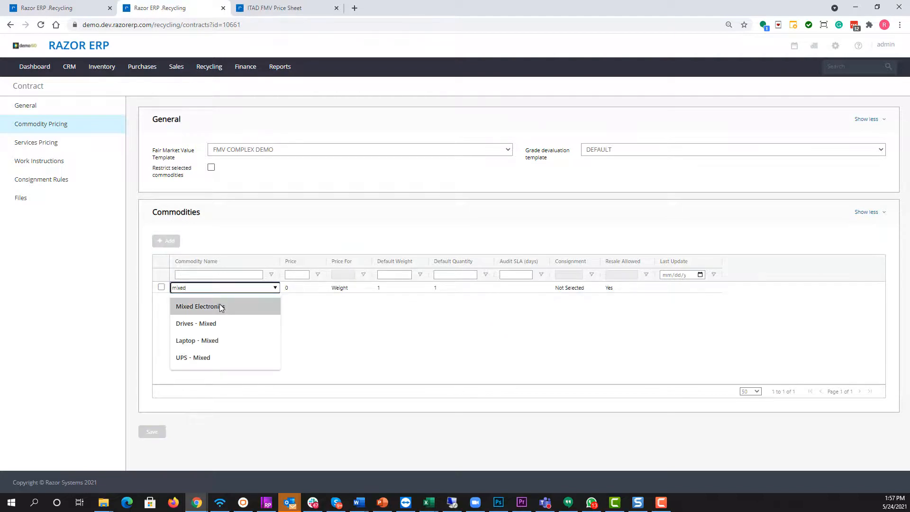
pyautogui.click(220, 307)
pyautogui.click(170, 242)
pyautogui.write('lapt')
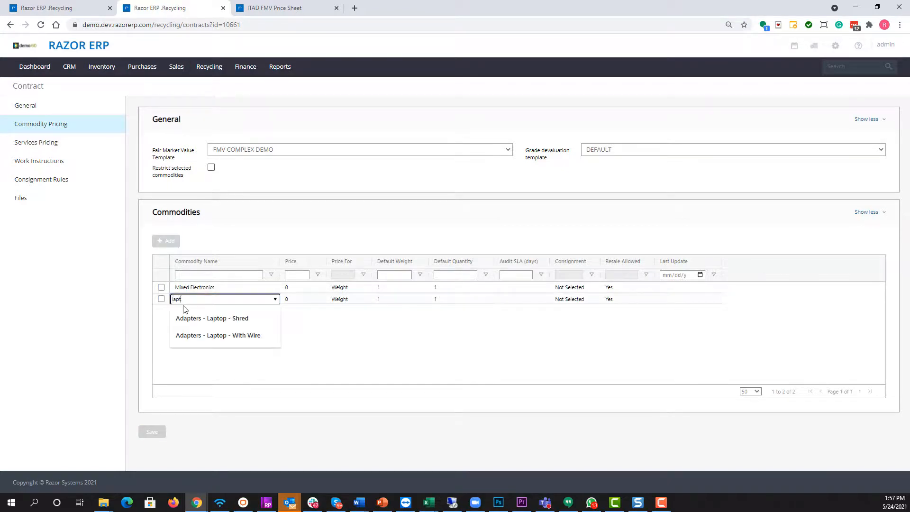
pyautogui.write('op')
pyautogui.click(220, 353)
pyautogui.click(176, 310)
pyautogui.click(260, 235)
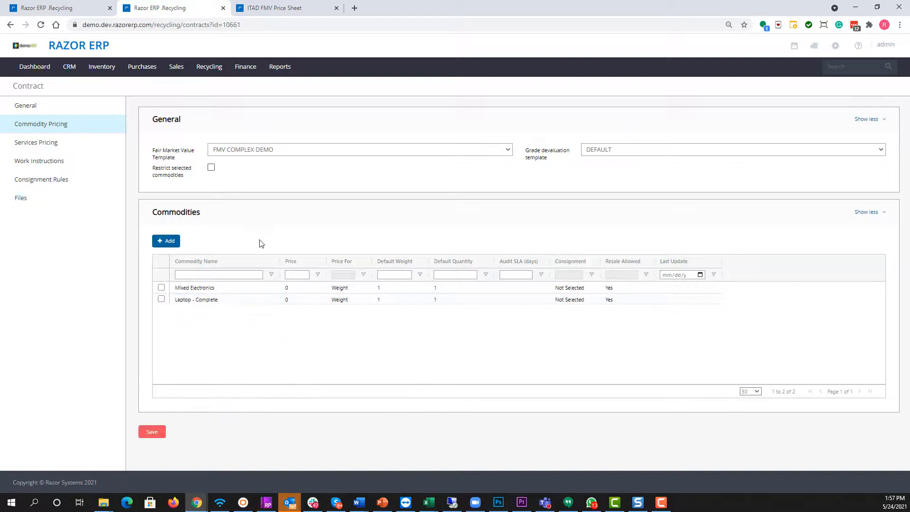
# Add the commodities Servers - (complete) and Adapters - Laptop - Shred to the contract's commodity list
pyautogui.click(162, 243)
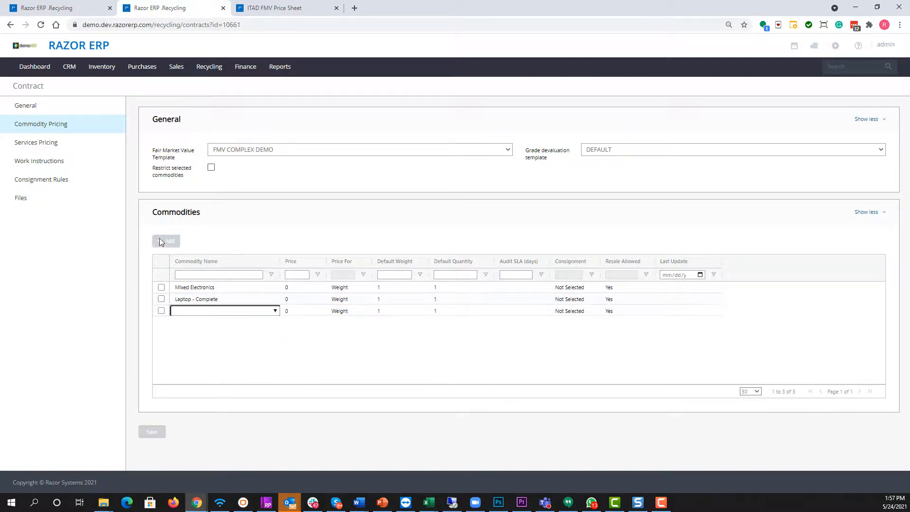
pyautogui.write('server')
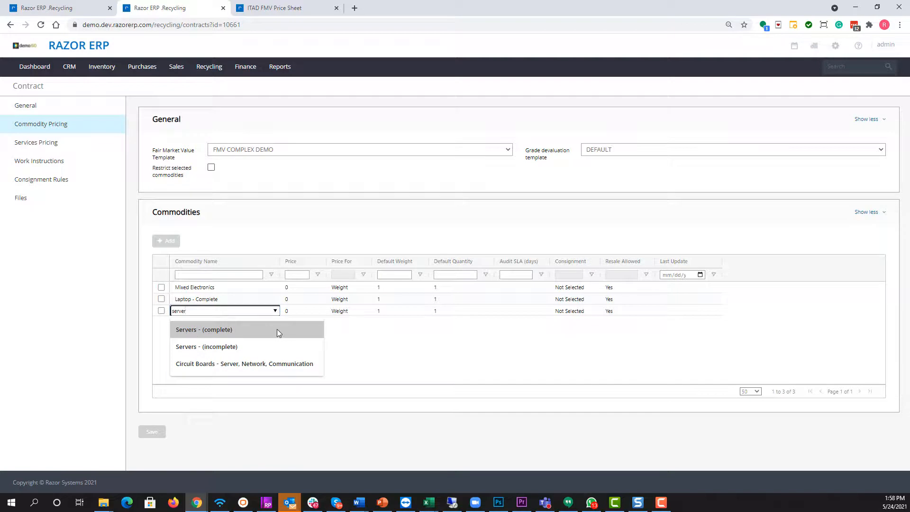
pyautogui.click(194, 334)
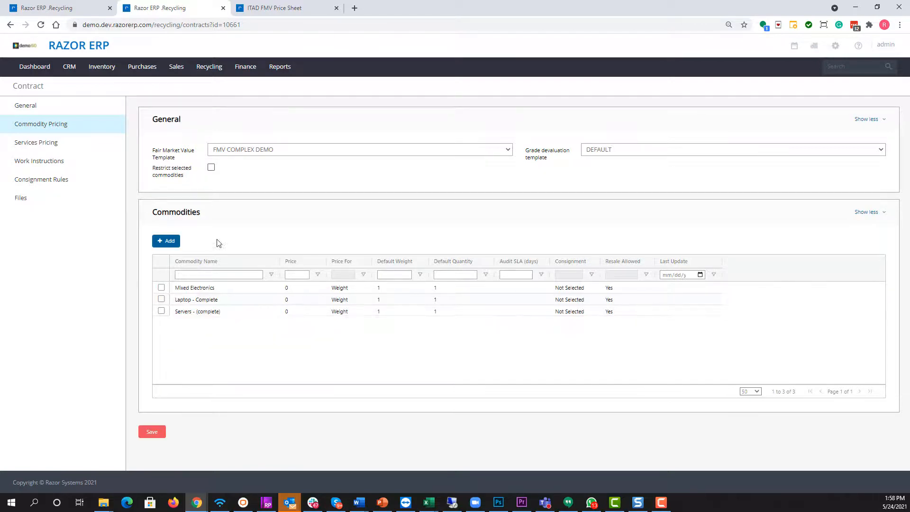
pyautogui.moveTo(205, 287); pyautogui.dragTo(197, 325)
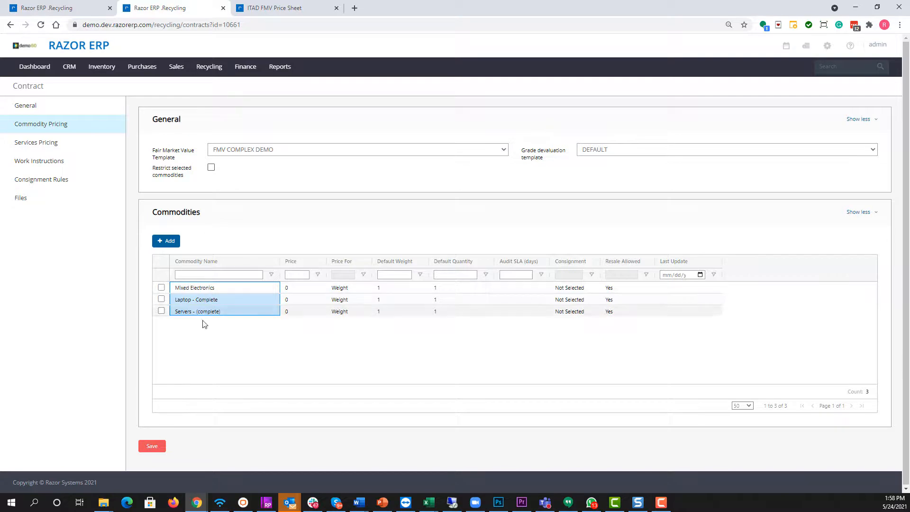
pyautogui.click(163, 242)
pyautogui.click(213, 324)
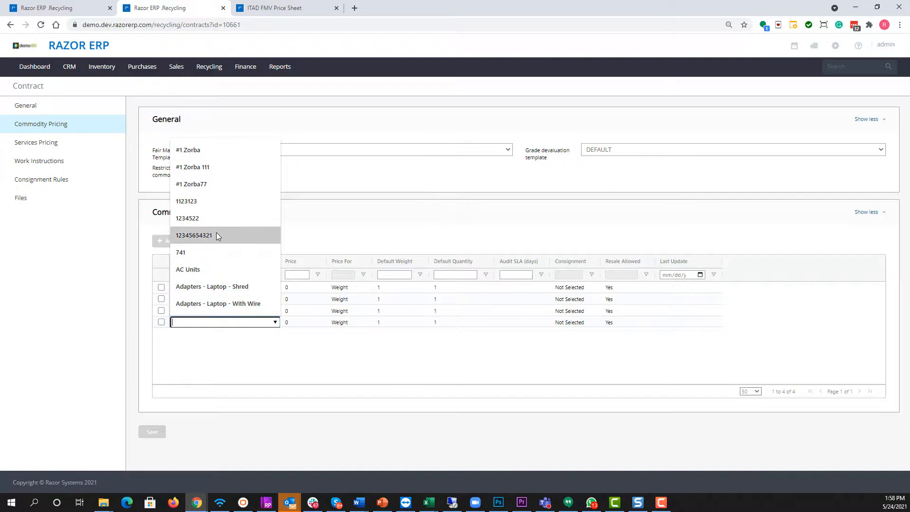
pyautogui.click(189, 287)
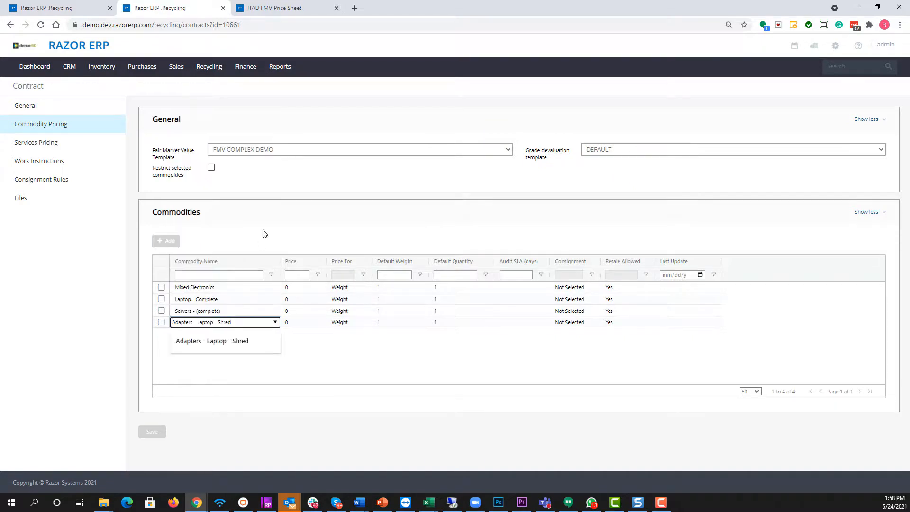
pyautogui.click(265, 233)
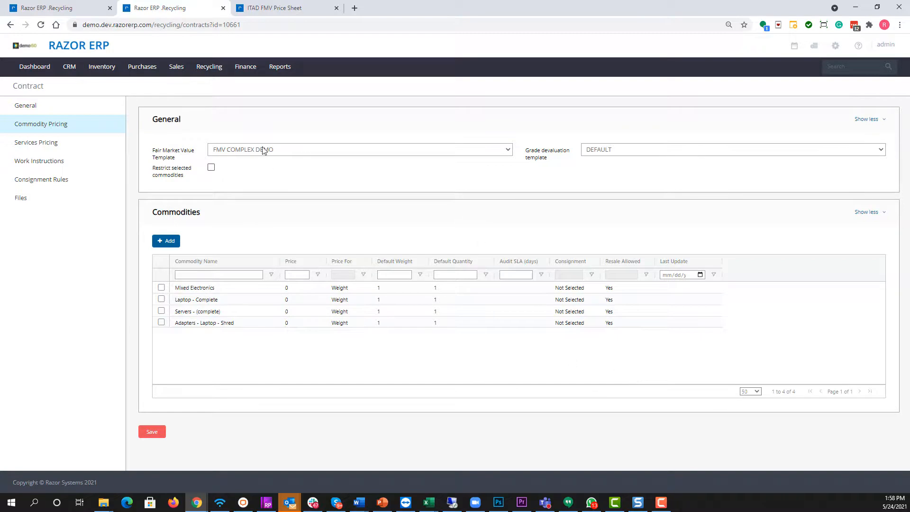
# Open the FMV COMPLEX DEMO template from the ITAD FMV Price Sheet and review its item descriptions and prices
pyautogui.click(292, 8)
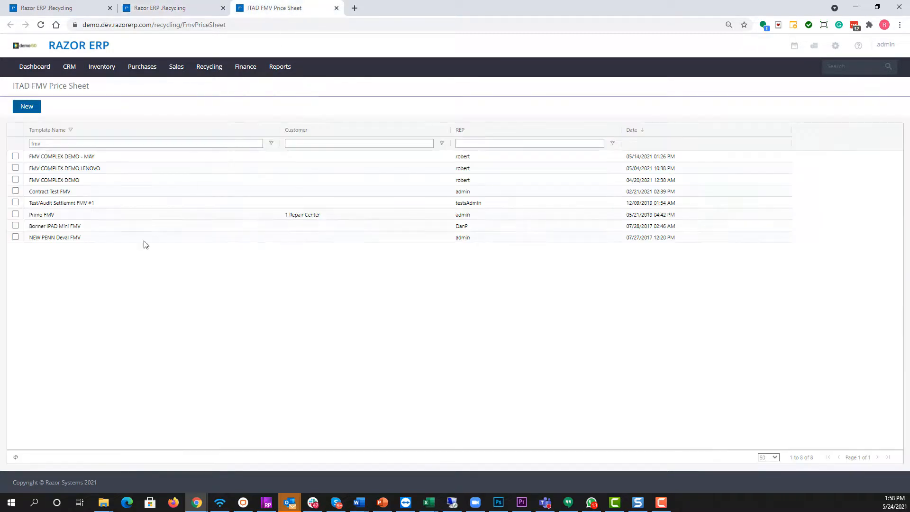
pyautogui.click(62, 180)
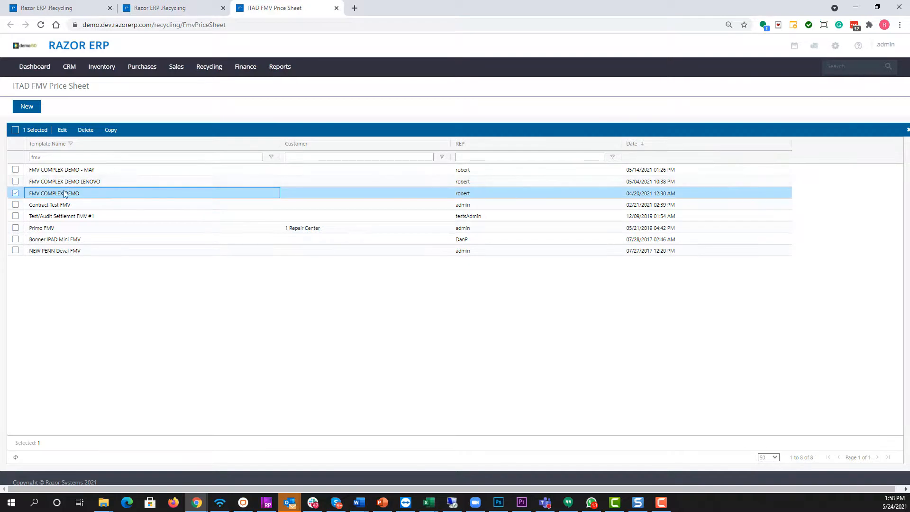
pyautogui.click(64, 131)
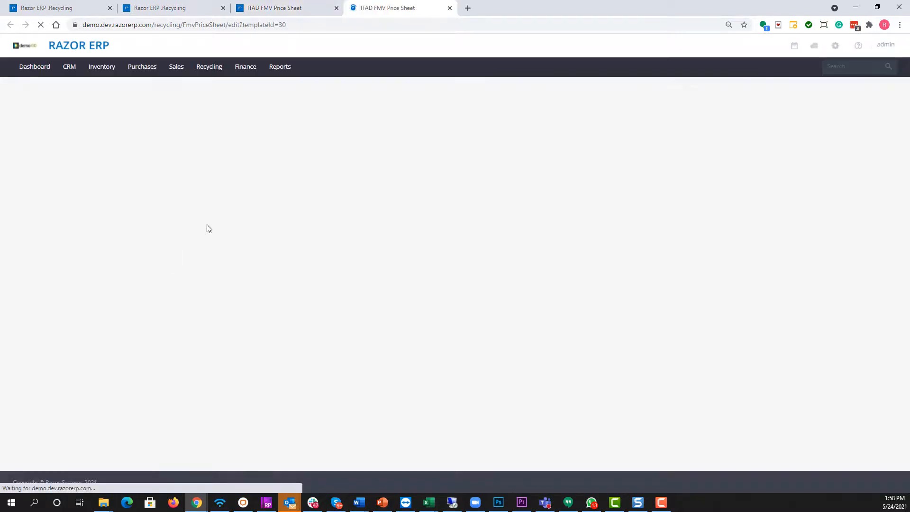
pyautogui.moveTo(105, 209); pyautogui.dragTo(100, 375)
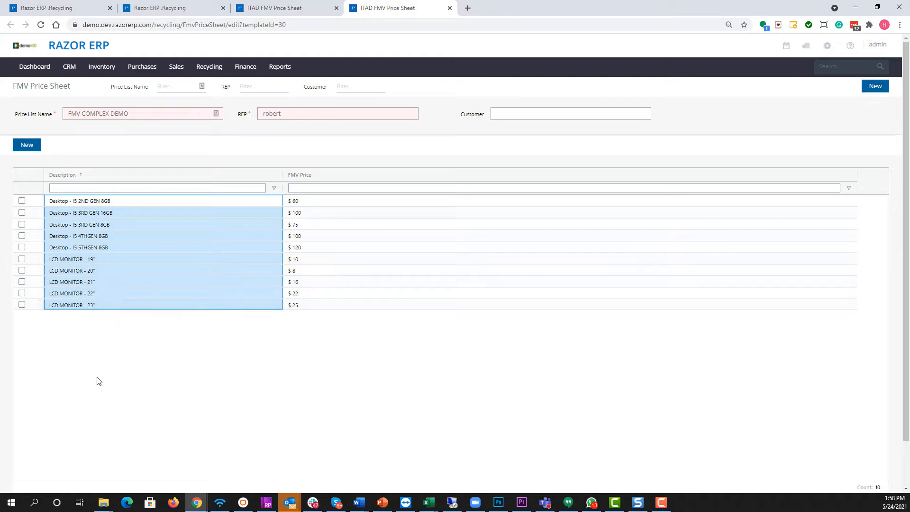
pyautogui.moveTo(91, 201); pyautogui.dragTo(99, 315)
pyautogui.click(149, 201)
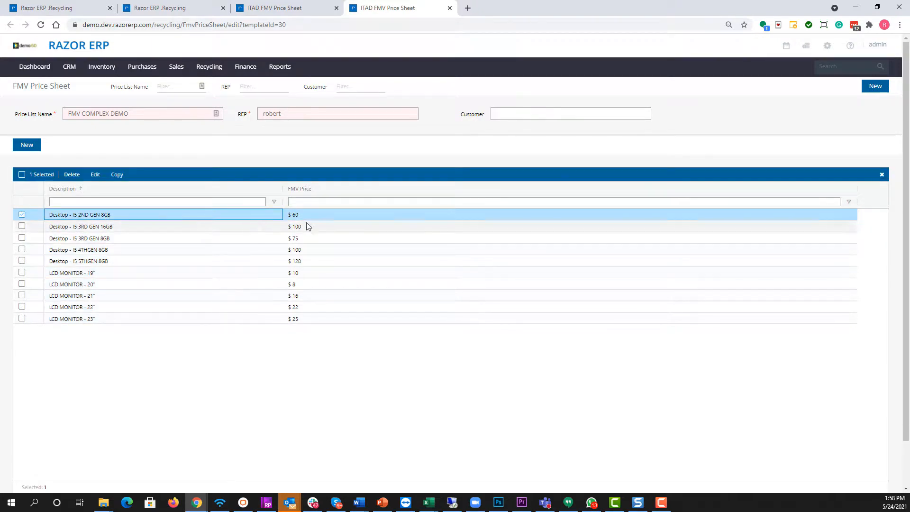
pyautogui.click(333, 218)
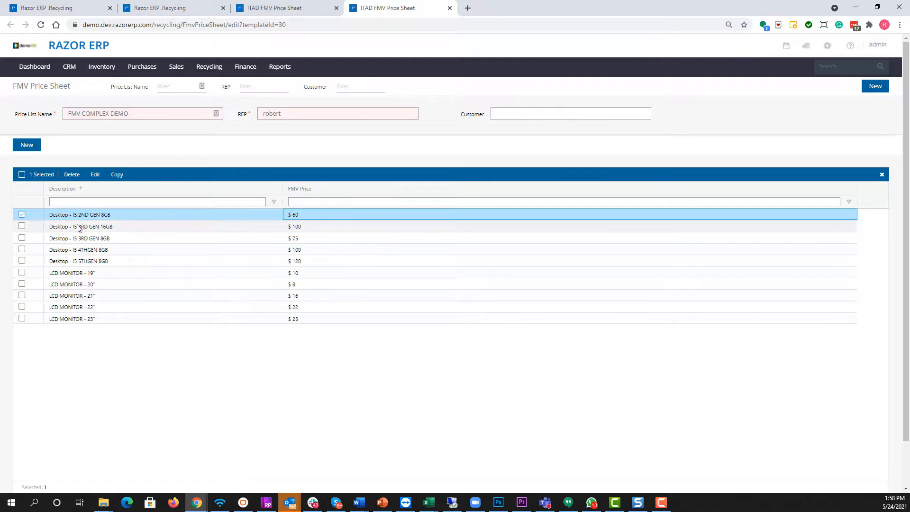
# Examine the CPU type and memory size rules behind the Desktop - I5 3RD GEN 16GB price, leaving them unedited
pyautogui.press('Down')
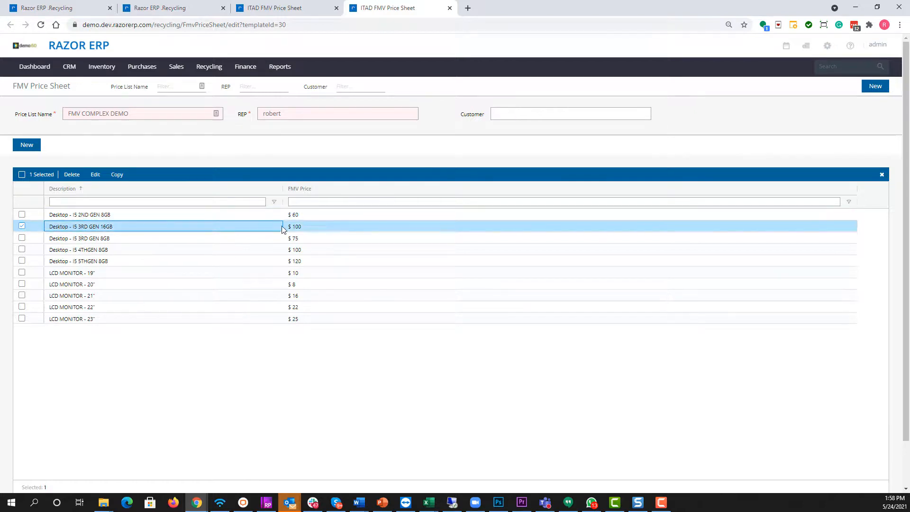
pyautogui.click(95, 175)
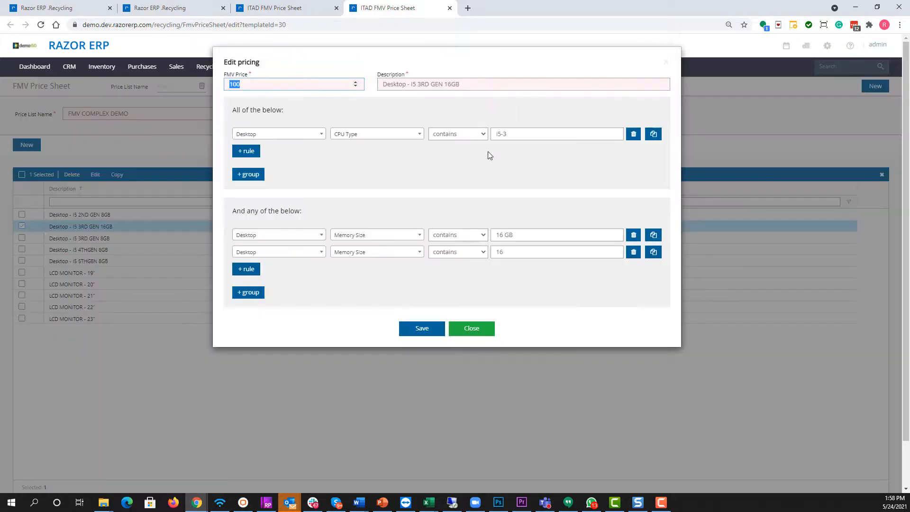
pyautogui.click(473, 204)
pyautogui.moveTo(511, 134); pyautogui.dragTo(464, 134)
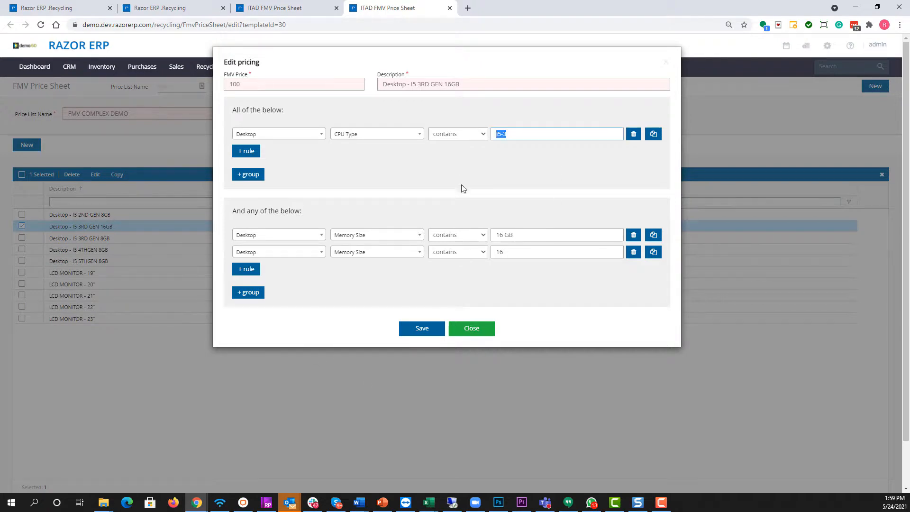
pyautogui.moveTo(537, 229); pyautogui.dragTo(476, 232)
pyautogui.click(489, 176)
pyautogui.click(481, 331)
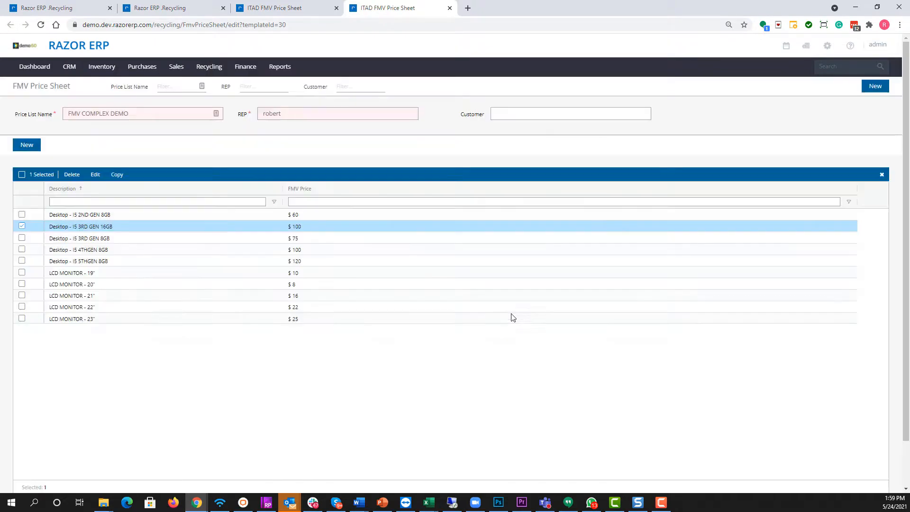
# Examine the size rule and FMV price defined for the LCD MONITOR - 19" item without changing them
pyautogui.click(102, 272)
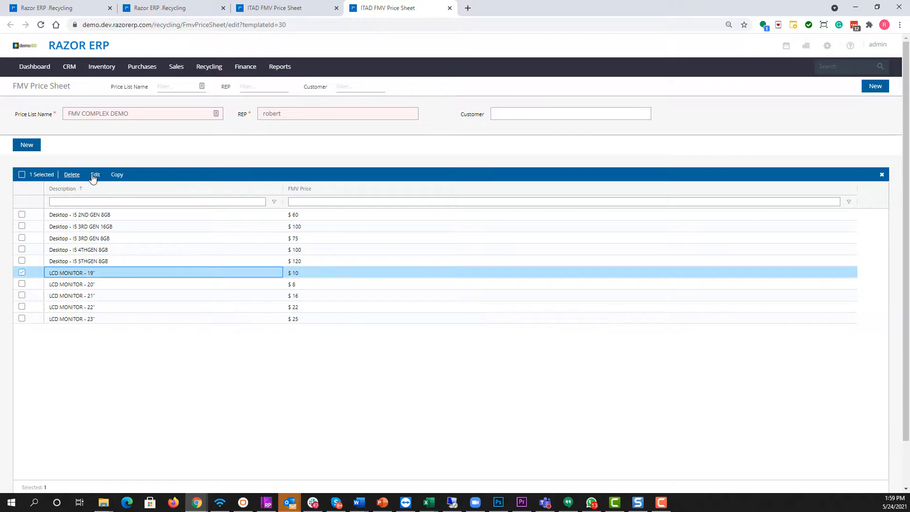
pyautogui.click(95, 175)
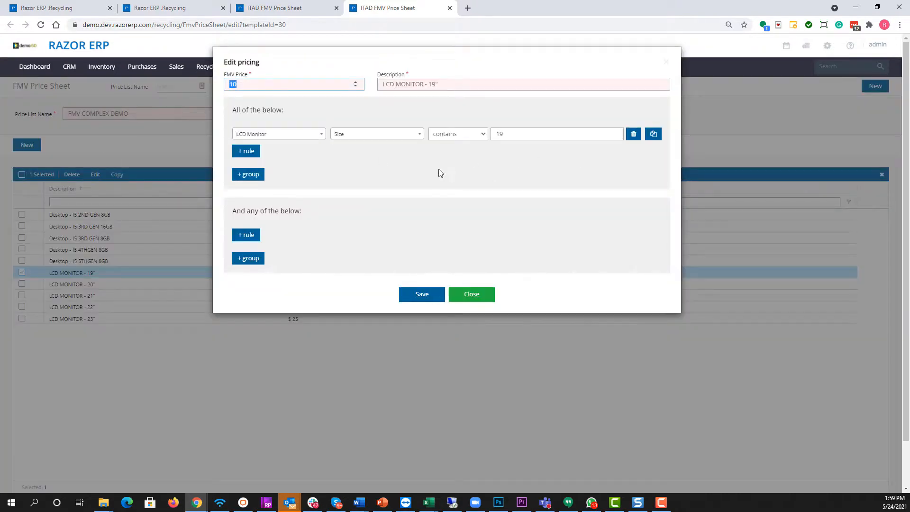
pyautogui.click(518, 136)
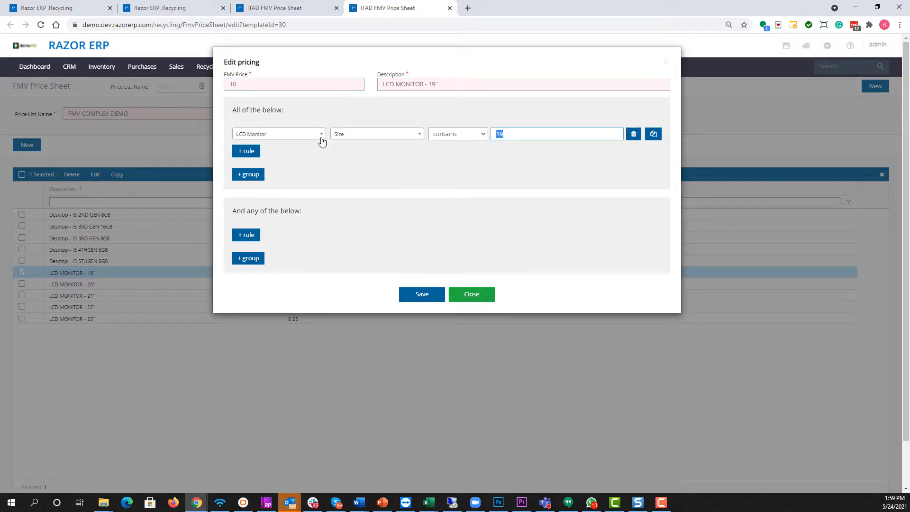
pyautogui.click(232, 84)
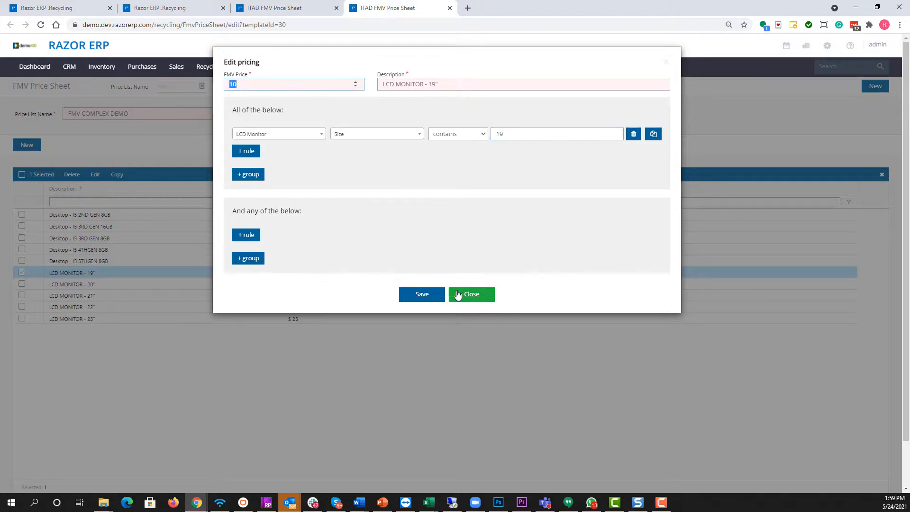
pyautogui.click(476, 294)
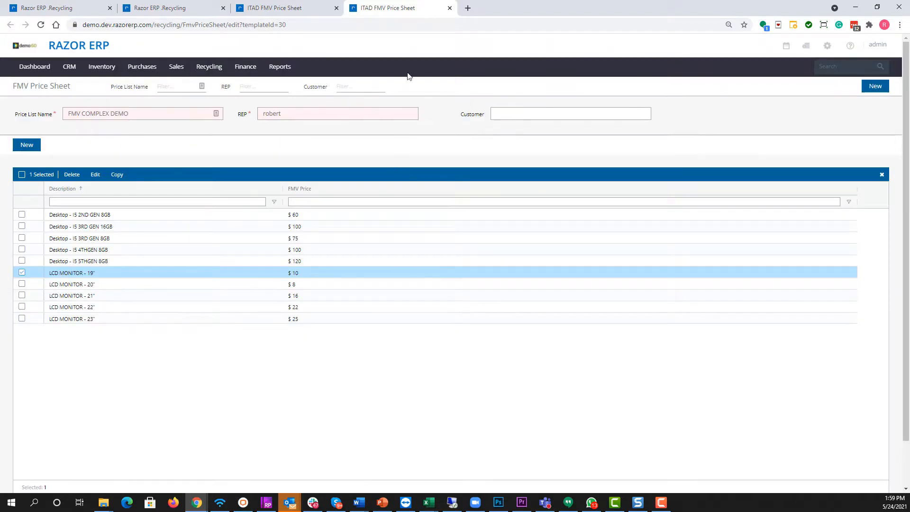
# Close the FMV template, return to the contract, and open Requirements & Pricing for all four commodities together
pyautogui.click(450, 7)
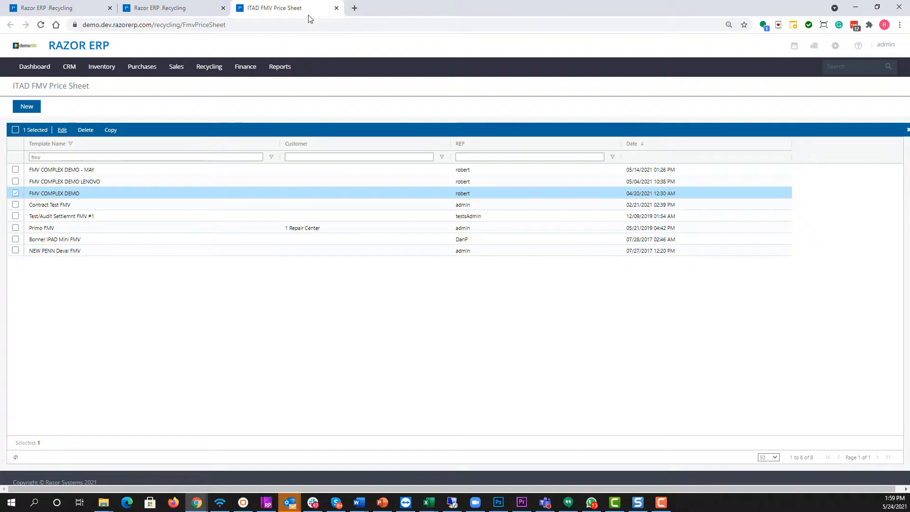
pyautogui.click(179, 8)
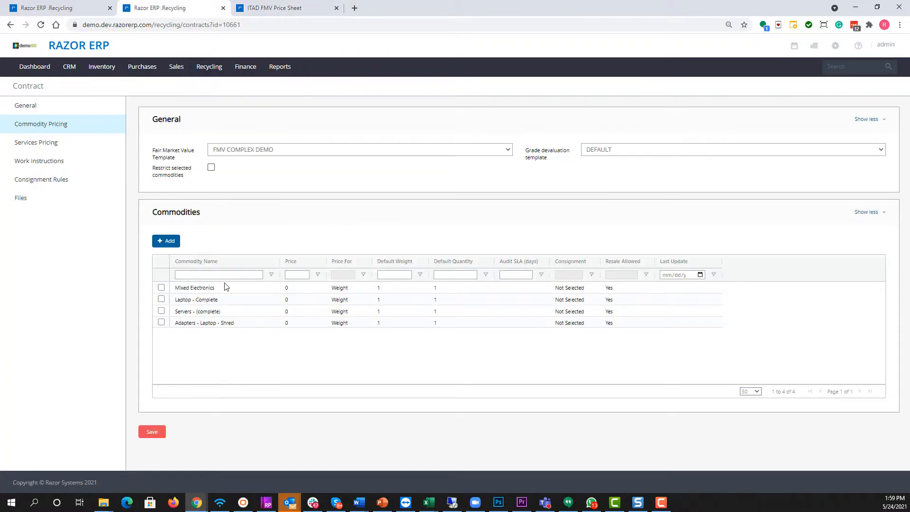
pyautogui.click(161, 288)
pyautogui.click(162, 261)
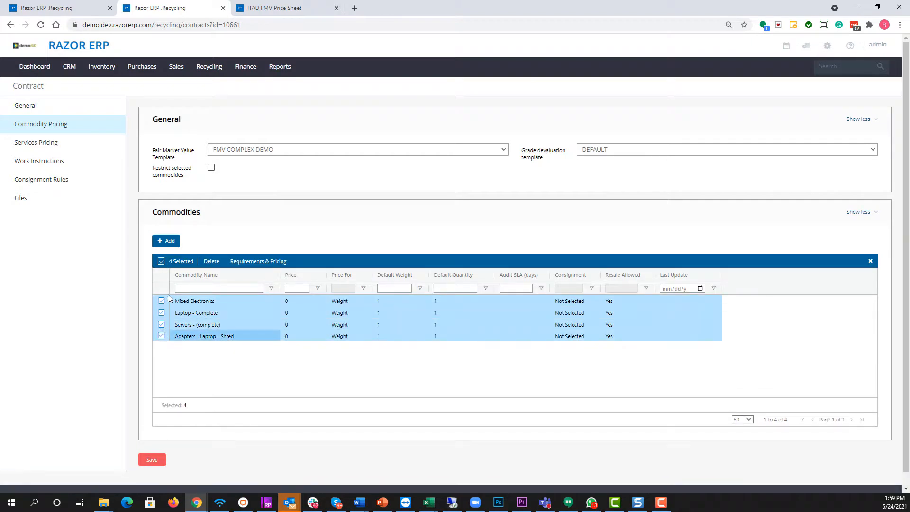
pyautogui.click(258, 261)
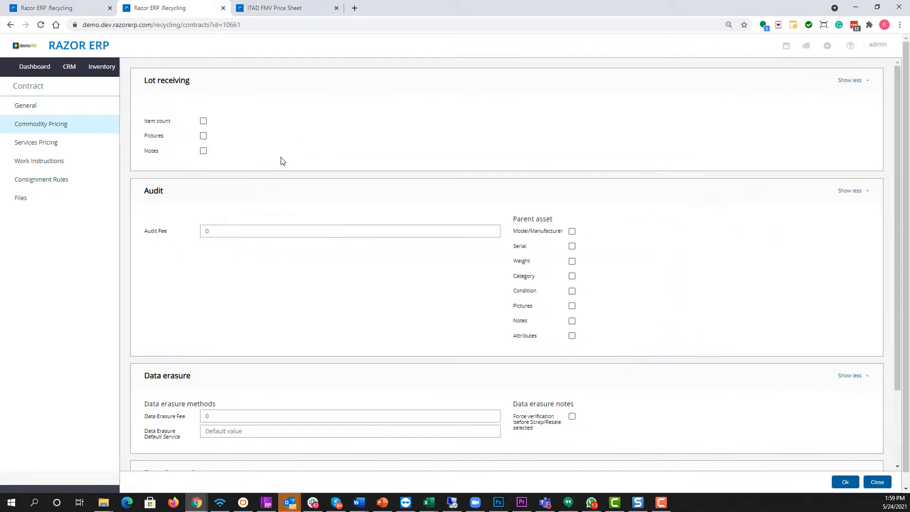
pyautogui.moveTo(174, 77); pyautogui.dragTo(160, 81)
pyautogui.click(204, 122)
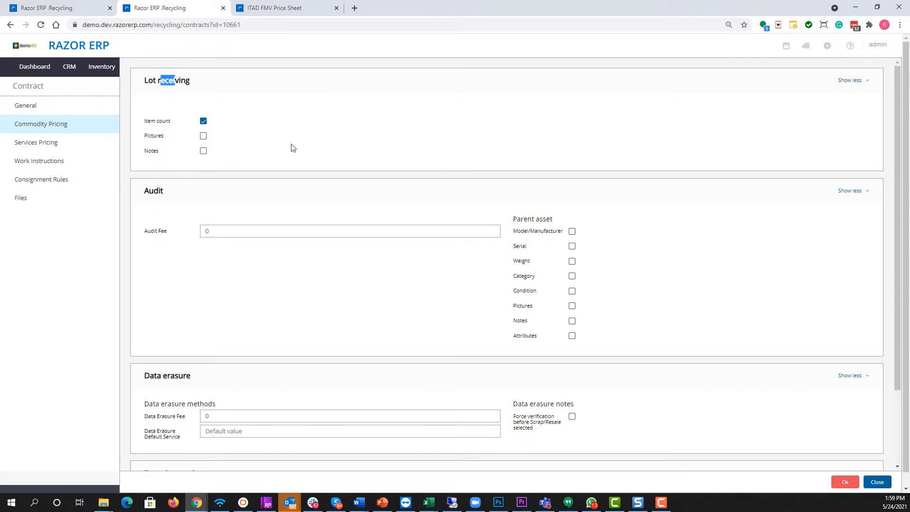
pyautogui.click(203, 122)
# Set the audit fee to 5 and require the serial for parent assets
pyautogui.click(203, 231)
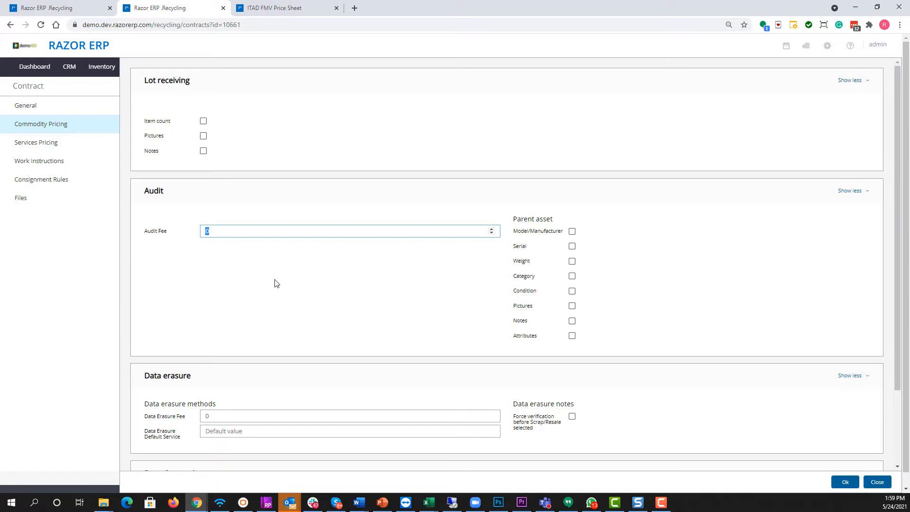
pyautogui.write('5')
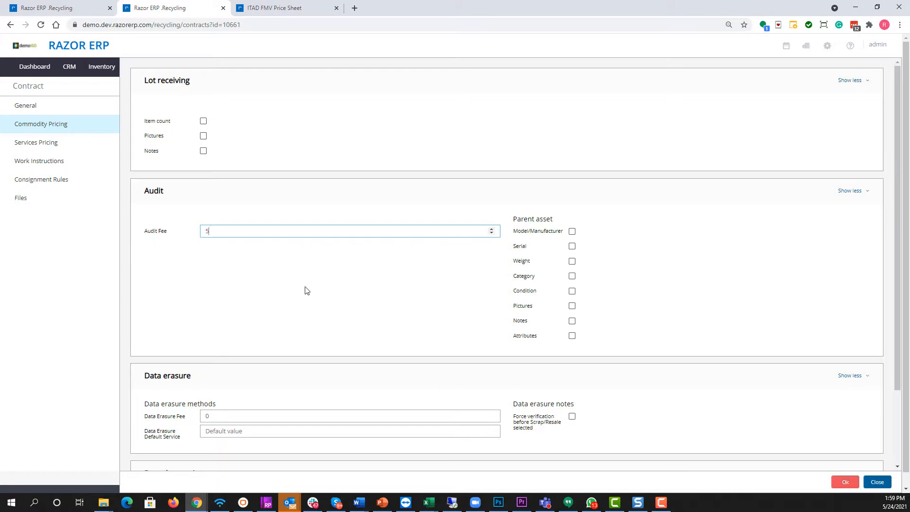
pyautogui.click(572, 246)
# Set the data erasure fee to 5 with NIST 800-88 Clear as default service, and force verification before scrap or resale
pyautogui.scroll(-2, 396, 263)
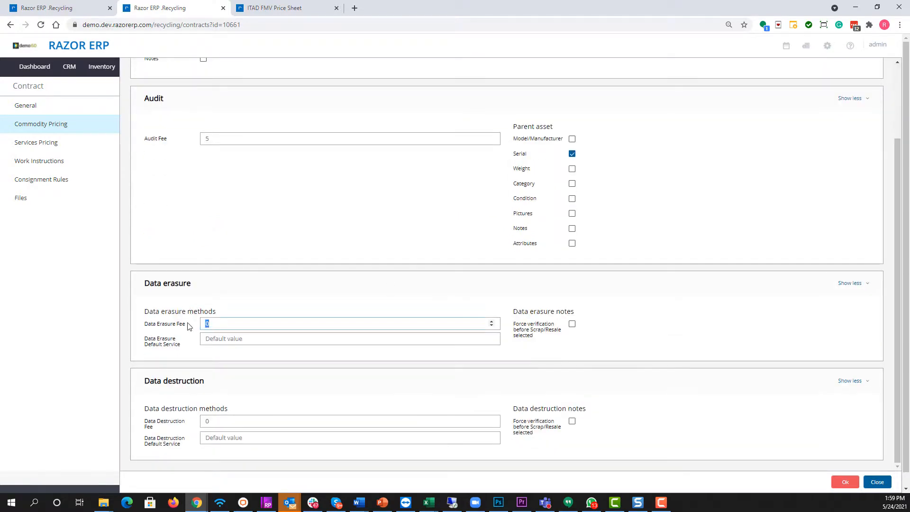
pyautogui.write('5')
pyautogui.click(239, 341)
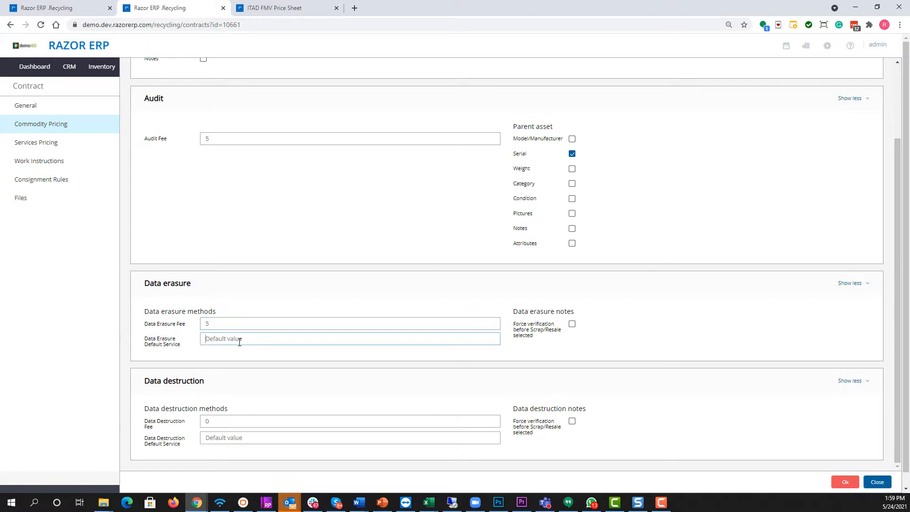
pyautogui.click(238, 443)
pyautogui.click(572, 323)
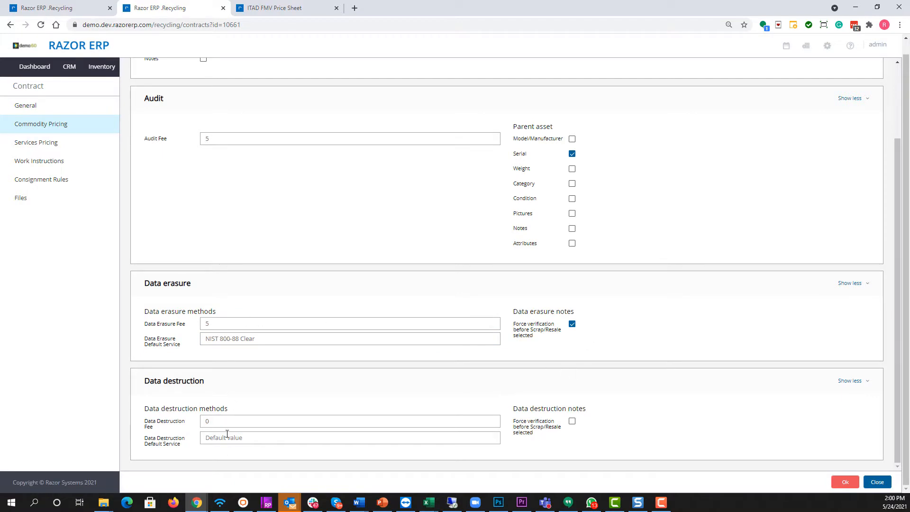
# Choose a default data destruction service for the selected commodities, and save the commodity pricing while moving to Services Pricing
pyautogui.click(269, 437)
pyautogui.click(239, 473)
pyautogui.click(845, 482)
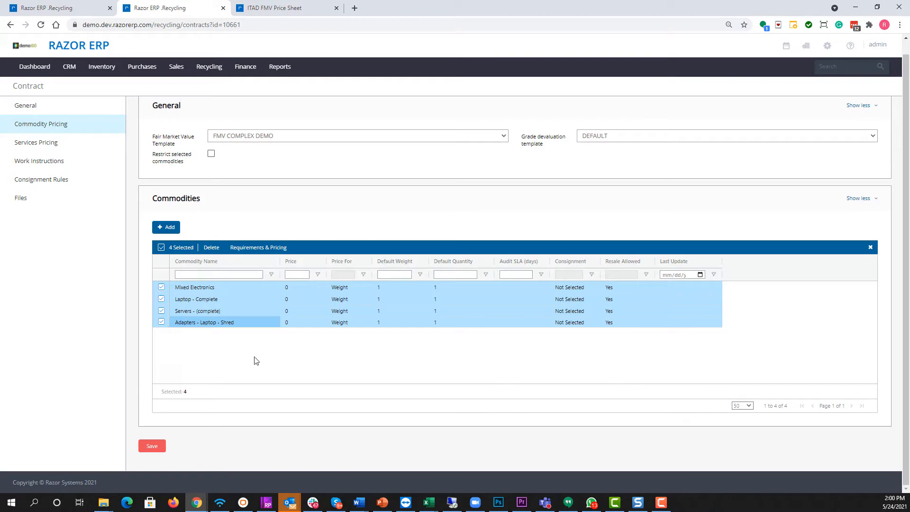
pyautogui.click(45, 143)
pyautogui.click(427, 282)
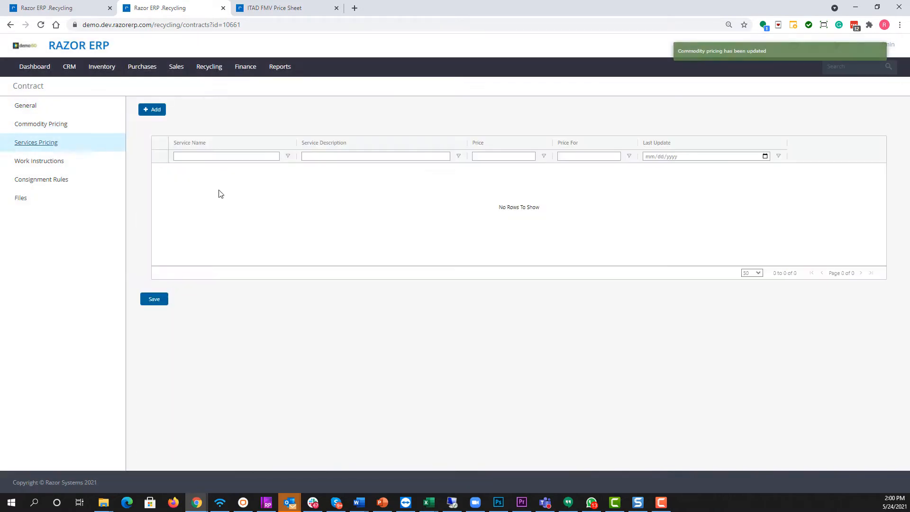
# Add a Certificate of Recycling service to the contract, with Certificate of Recycling as its description and a price of -150
pyautogui.click(154, 110)
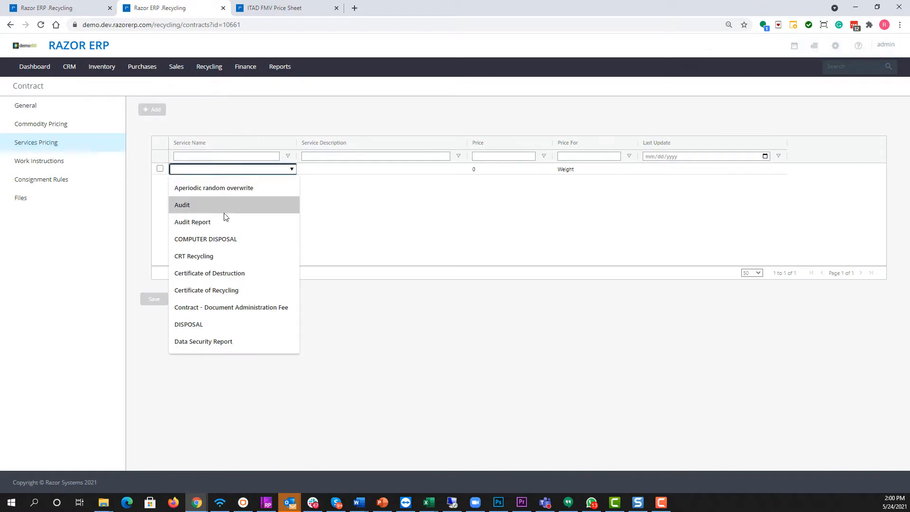
pyautogui.click(215, 290)
pyautogui.click(219, 187)
pyautogui.click(378, 174)
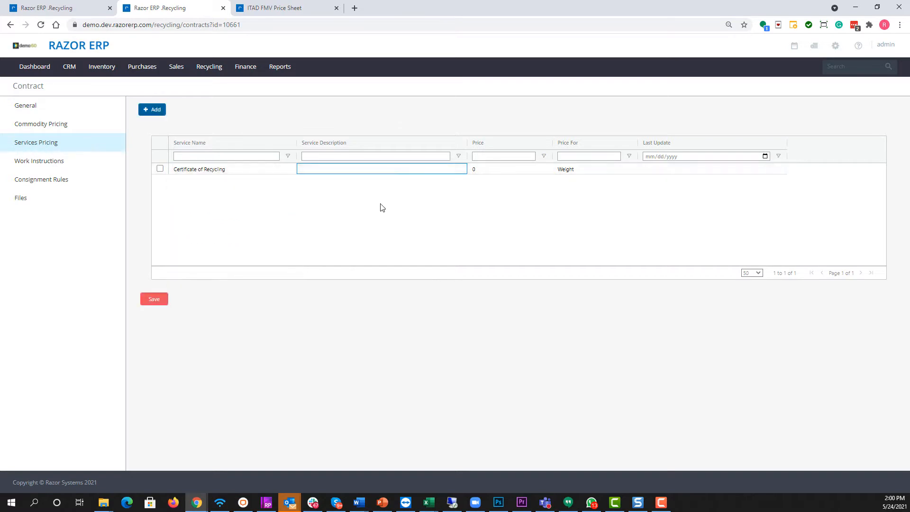
pyautogui.click(497, 174)
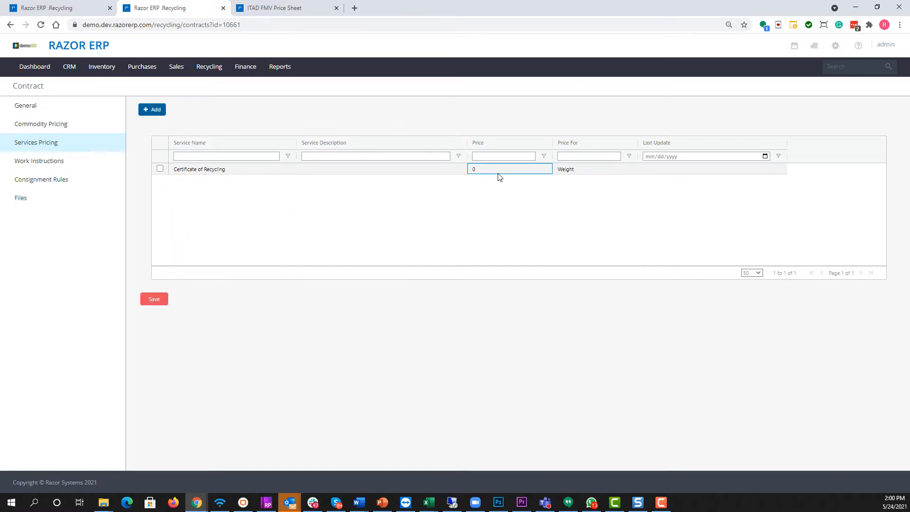
pyautogui.press('BackSpace')
pyautogui.write('-150')
pyautogui.click(562, 169)
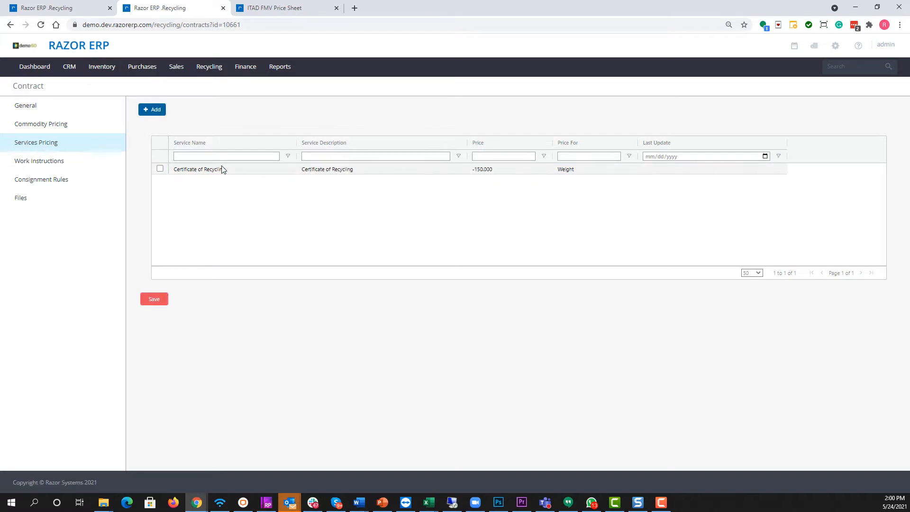
# Save the services pricing, and add and save the work instructions "Check verify computers have hard drives." while moving on to Consignment Rules
pyautogui.click(45, 162)
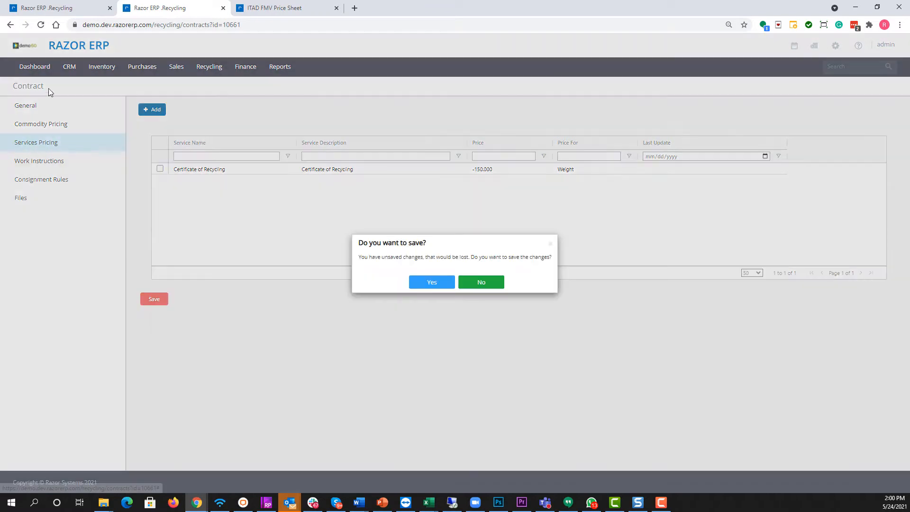
pyautogui.click(431, 283)
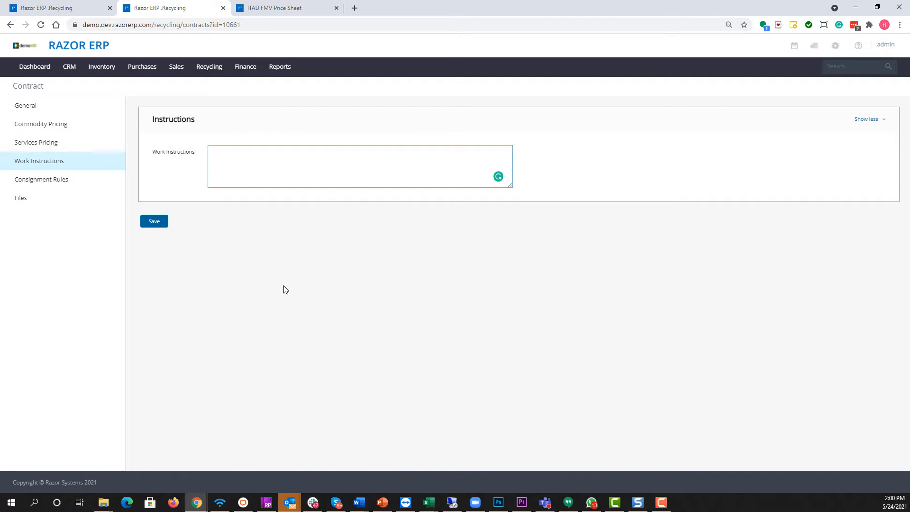
pyautogui.write('Check verify computers have')
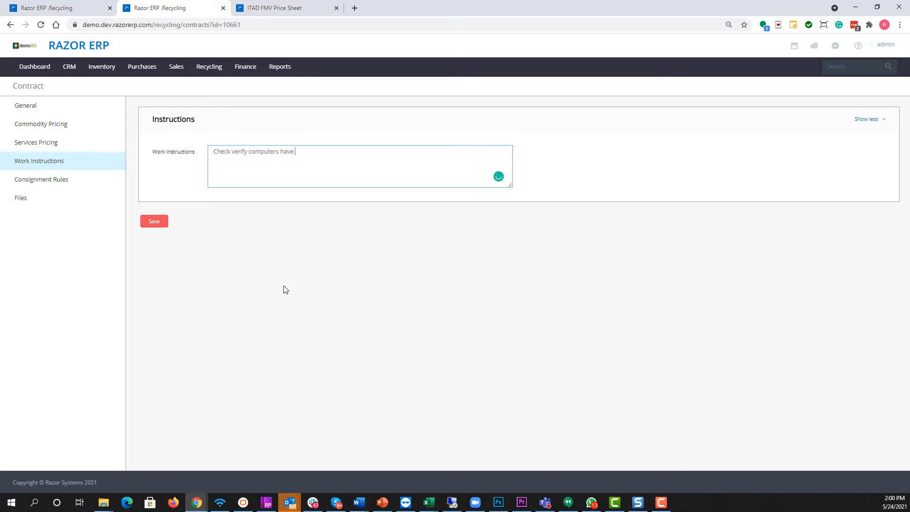
pyautogui.write(' hard drives.')
pyautogui.click(48, 185)
pyautogui.click(432, 283)
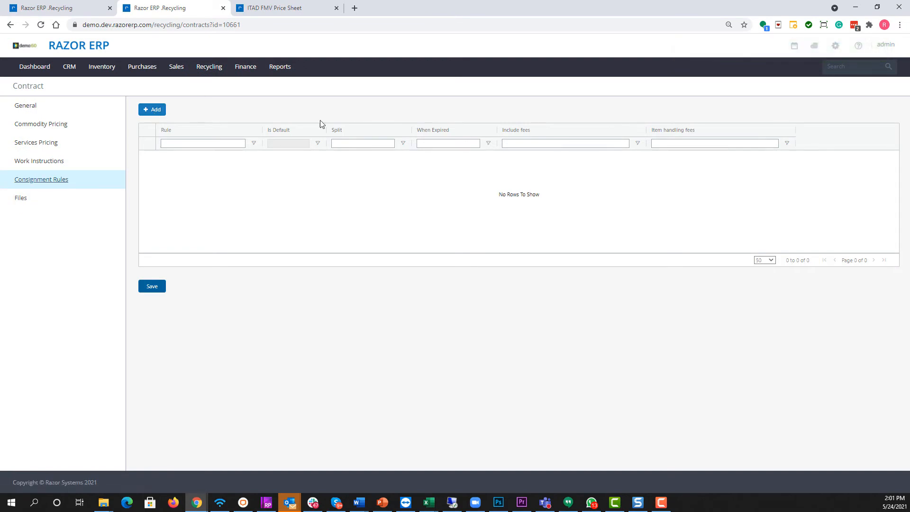
pyautogui.click(152, 113)
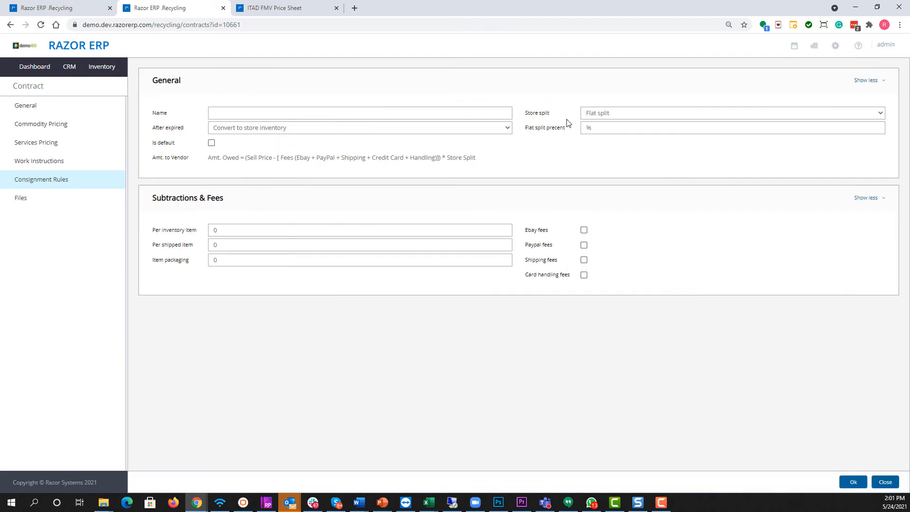
pyautogui.click(620, 117)
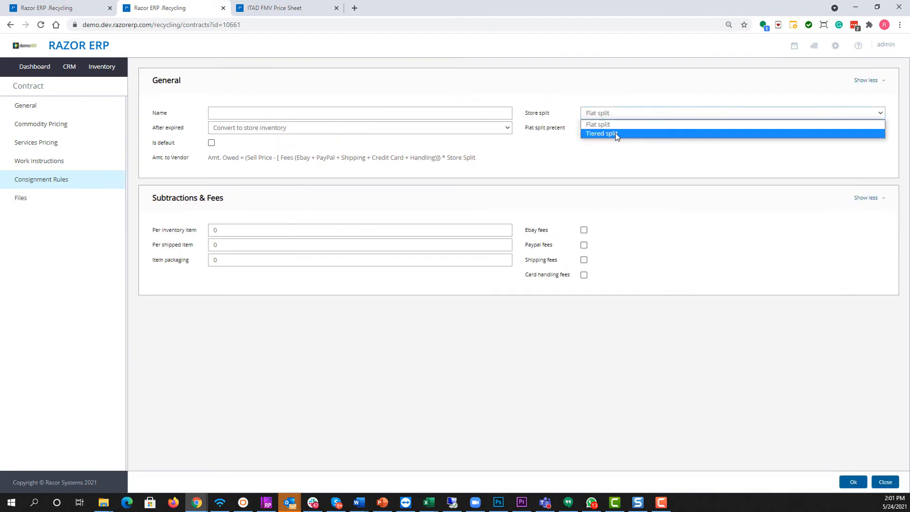
pyautogui.click(614, 132)
pyautogui.click(593, 128)
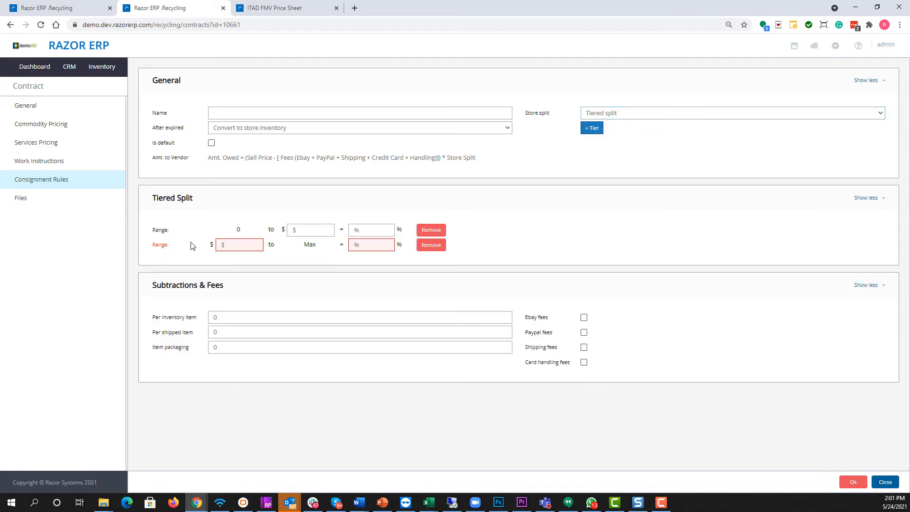
pyautogui.click(300, 231)
pyautogui.click(885, 481)
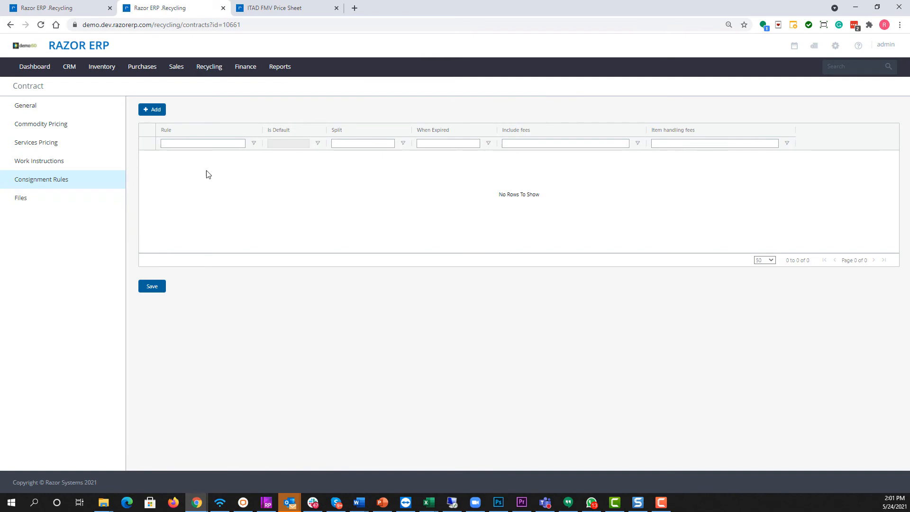
# View the contract's file upload area and return to its general setup
pyautogui.click(37, 198)
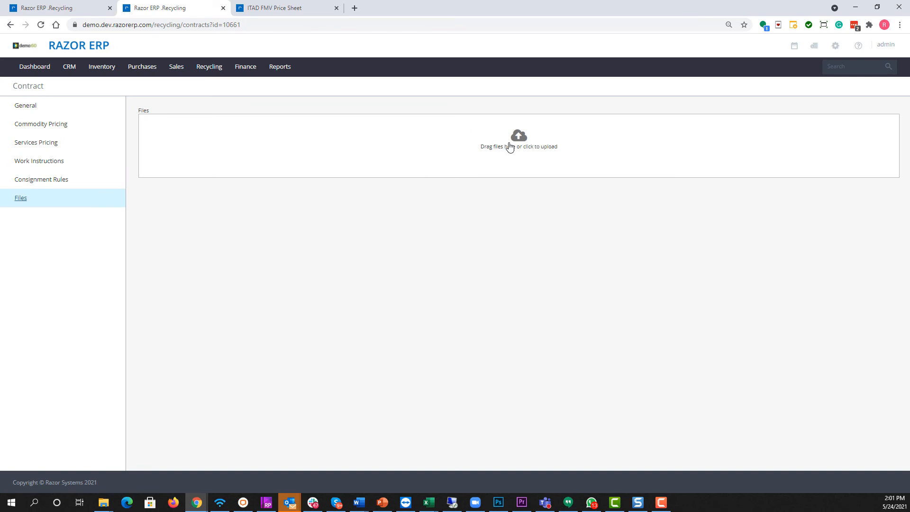
pyautogui.click(84, 103)
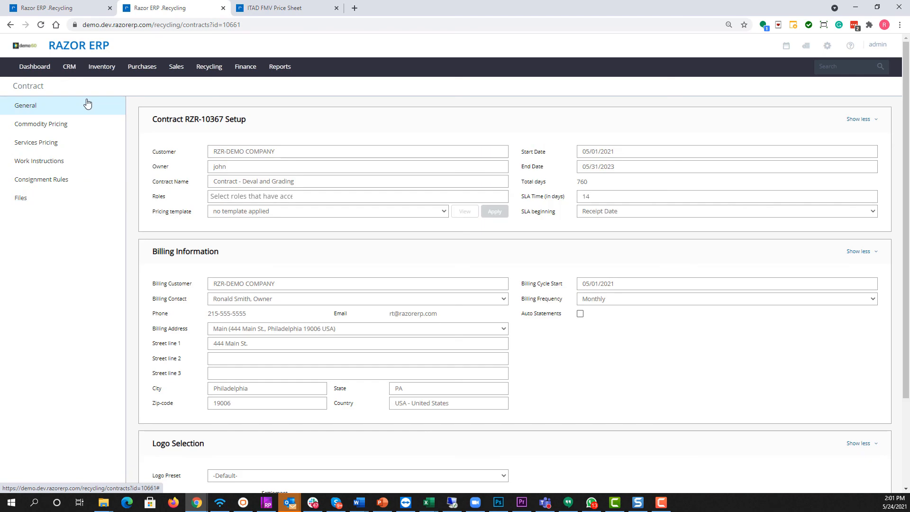